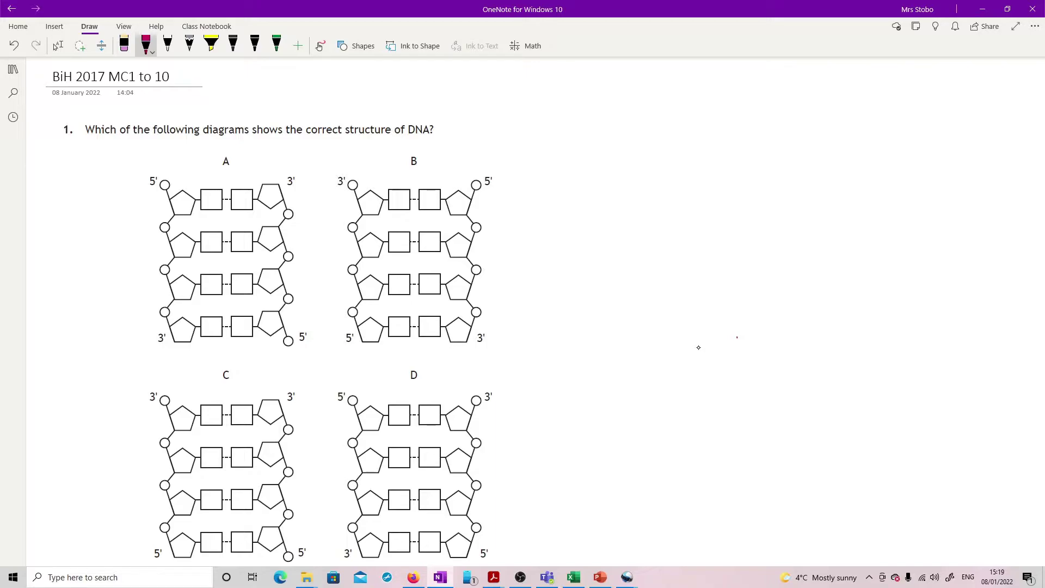
Step: Draw a pink phosphate circle, sugar pentagon and base right of question 1, labelling 5' and 3'
mouse_move(591, 132)
left_mouse_down()
mouse_move(599, 170)
mouse_move(644, 188)
mouse_move(652, 164)
mouse_move(686, 163)
left_mouse_up()
mouse_move(691, 157)
left_mouse_down()
mouse_move(690, 180)
mouse_move(746, 179)
left_mouse_up()
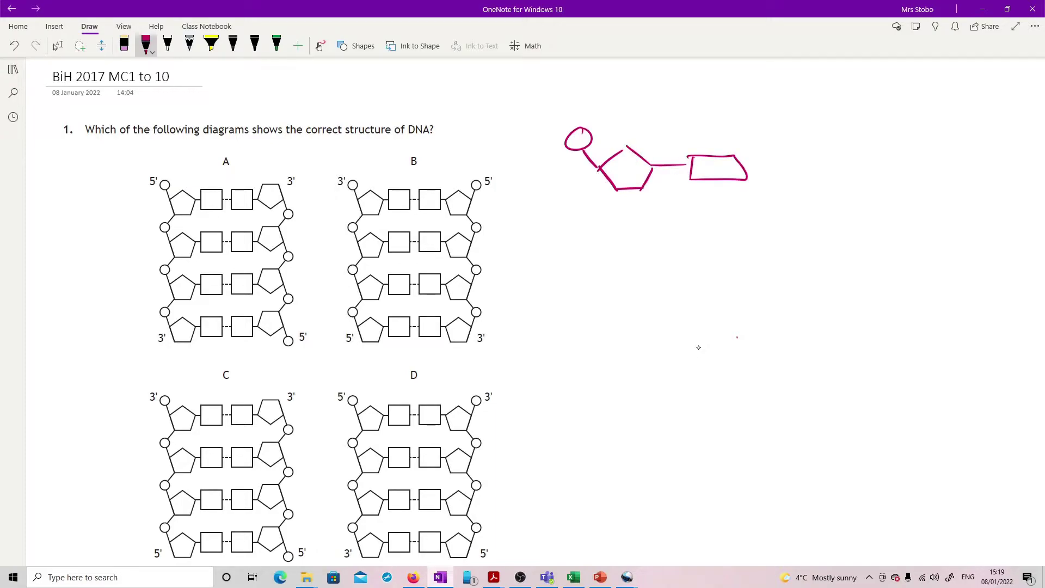
left_click_drag(589, 150, 588, 158)
left_click_drag(599, 145, 600, 148)
mouse_move(604, 192)
left_mouse_down()
mouse_move(592, 225)
mouse_move(604, 261)
left_mouse_up()
Step: Draw the paired base, its bond and the second strand's sugar, labelling its 3' and 5' ends
left_click_drag(779, 155, 779, 176)
mouse_move(780, 156)
left_mouse_down()
mouse_move(828, 156)
mouse_move(782, 175)
mouse_move(856, 165)
left_mouse_up()
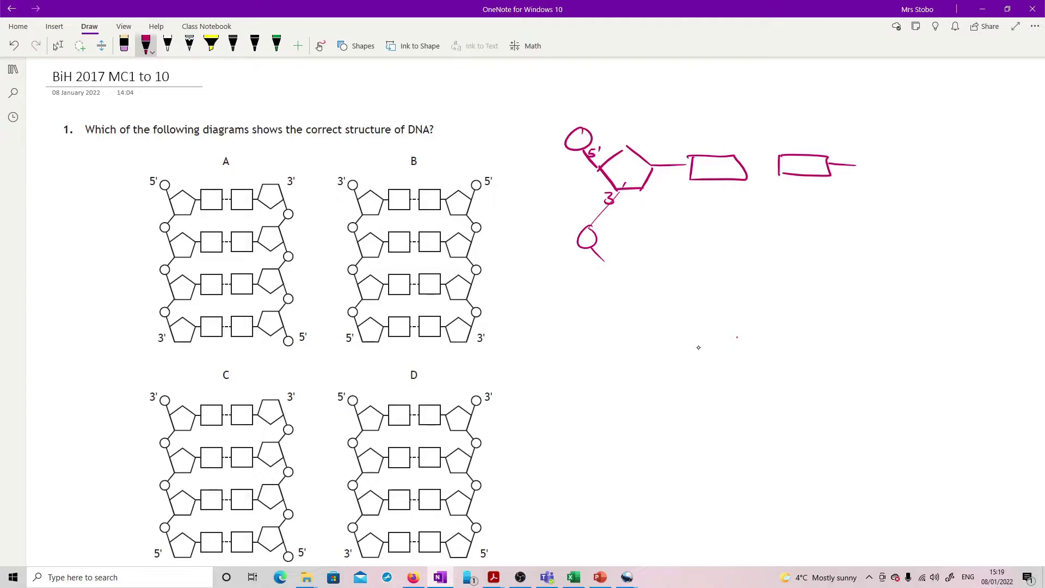
mouse_move(856, 164)
left_mouse_down()
mouse_move(899, 157)
mouse_move(880, 143)
mouse_move(916, 194)
mouse_move(920, 181)
left_mouse_up()
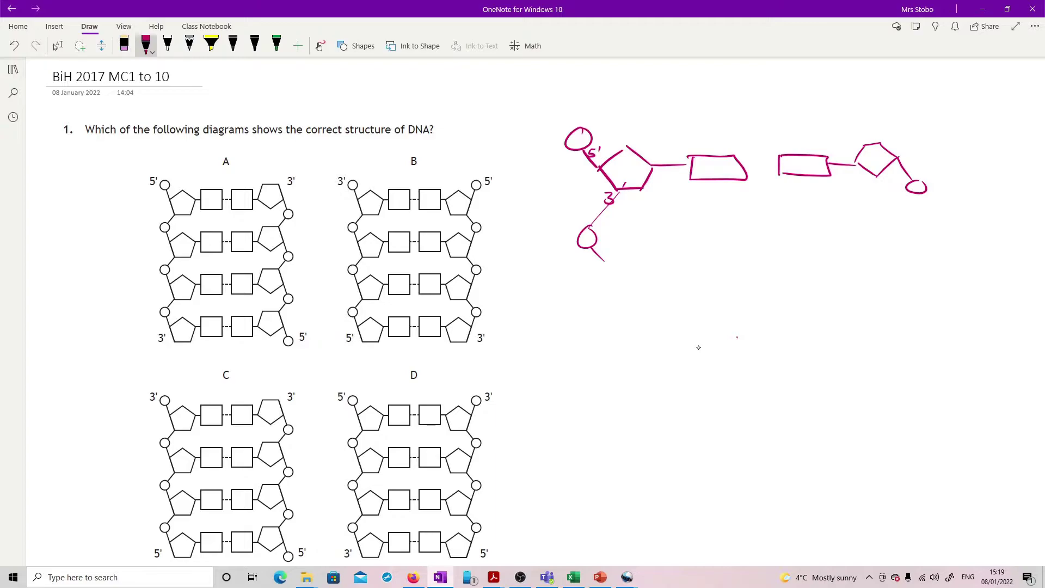
left_click_drag(881, 129, 884, 143)
left_click_drag(898, 126, 898, 136)
left_click_drag(939, 194, 930, 203)
Step: Fill in diagram A's two 5' phosphates and circle A as the correct answer
left_click_drag(162, 183, 166, 186)
left_click_drag(280, 339, 285, 338)
left_click_drag(226, 148, 223, 149)
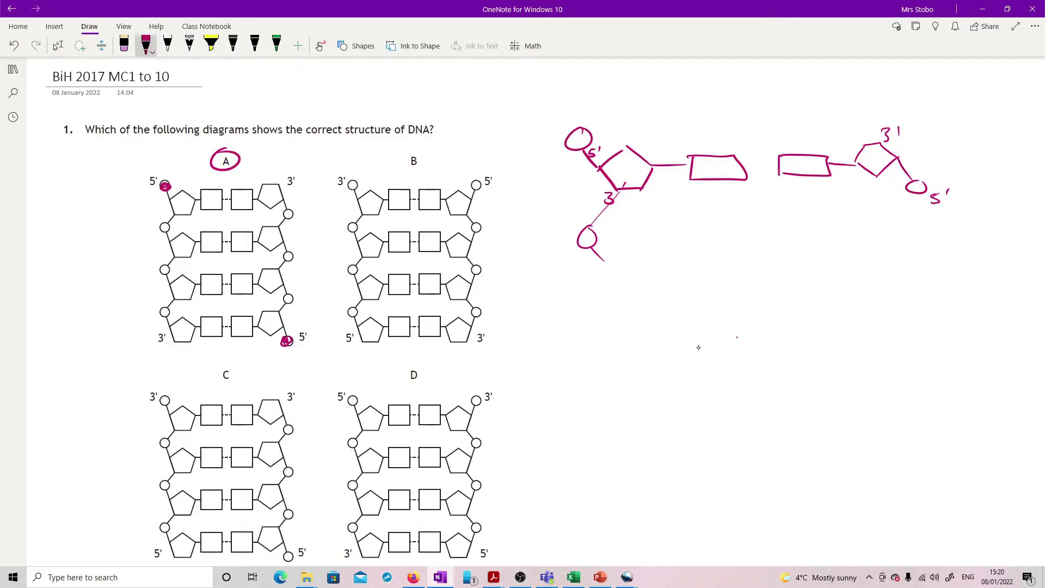
Step: Ring the wrong ends on diagrams B and D and cross out options B and D
left_click_drag(479, 172, 504, 179)
mouse_move(424, 153)
left_mouse_down()
mouse_move(401, 175)
mouse_move(431, 176)
left_mouse_up()
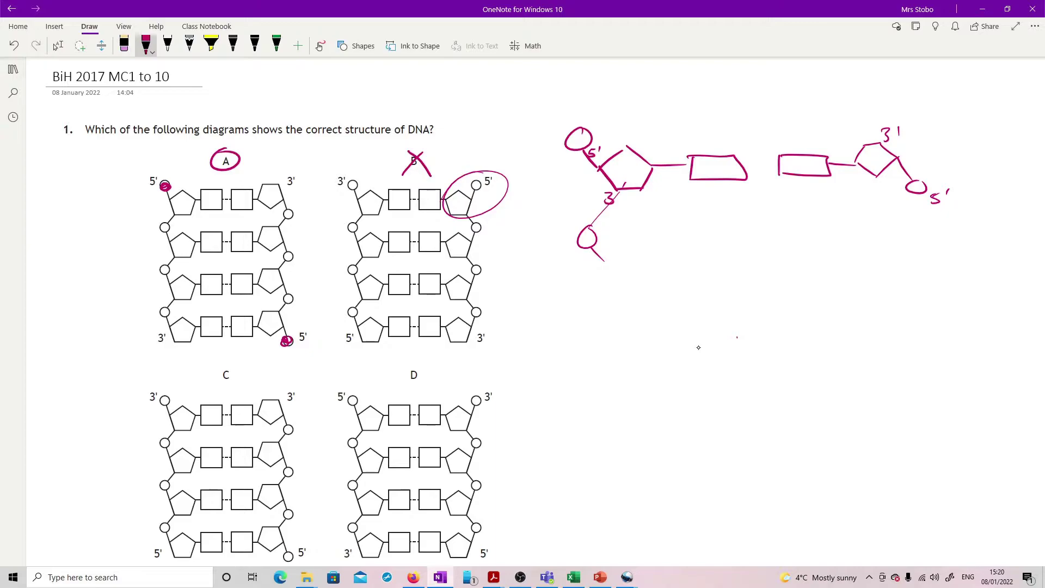
mouse_move(482, 383)
left_mouse_down()
mouse_move(488, 438)
mouse_move(442, 402)
left_mouse_up()
left_click_drag(424, 363, 400, 388)
left_click_drag(407, 363, 434, 387)
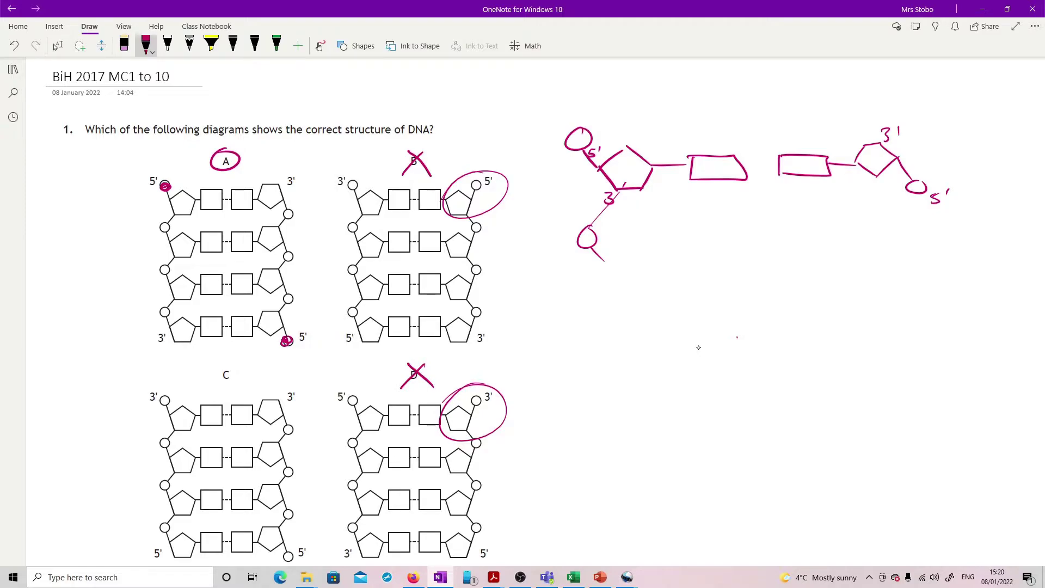
Step: Circle diagram C's 3' labels, write the corrected 5' and 3' ends, and cross out C
mouse_move(154, 385)
left_mouse_down()
mouse_move(145, 406)
mouse_move(163, 389)
left_mouse_up()
left_click_drag(288, 386, 297, 385)
left_click_drag(157, 409, 151, 417)
mouse_move(153, 555)
left_mouse_down()
mouse_move(161, 550)
mouse_move(136, 552)
mouse_move(145, 541)
left_mouse_up()
left_click_drag(243, 361, 210, 392)
left_click_drag(210, 363, 240, 378)
Step: Scroll to question 2 and write 60 G and 60 C in pink ink
key("Escape")
scroll(640, 314, "down", 10)
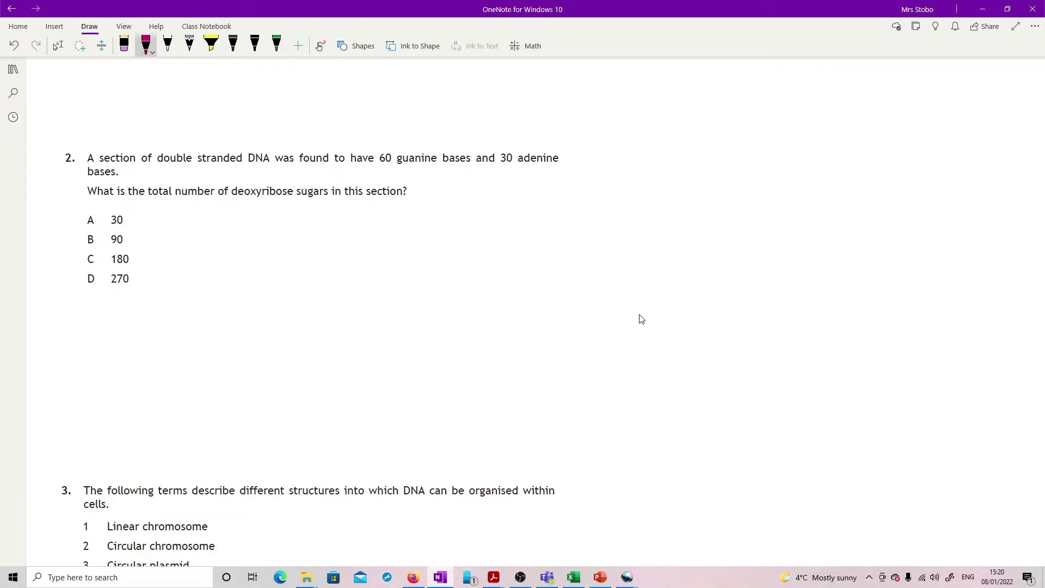
mouse_move(347, 211)
left_mouse_down()
mouse_move(335, 232)
mouse_move(344, 228)
left_mouse_up()
mouse_move(365, 213)
left_mouse_down()
mouse_move(354, 232)
mouse_move(363, 214)
left_mouse_up()
mouse_move(404, 216)
left_mouse_down()
mouse_move(393, 230)
mouse_move(410, 223)
left_mouse_up()
mouse_move(345, 253)
left_mouse_down()
mouse_move(340, 275)
mouse_move(368, 257)
mouse_move(410, 279)
left_mouse_up()
Step: Write 30 A and an underlined 30 T, with 60 as their total
mouse_move(477, 212)
left_mouse_down()
mouse_move(476, 233)
mouse_move(504, 217)
mouse_move(557, 233)
mouse_move(553, 225)
left_mouse_up()
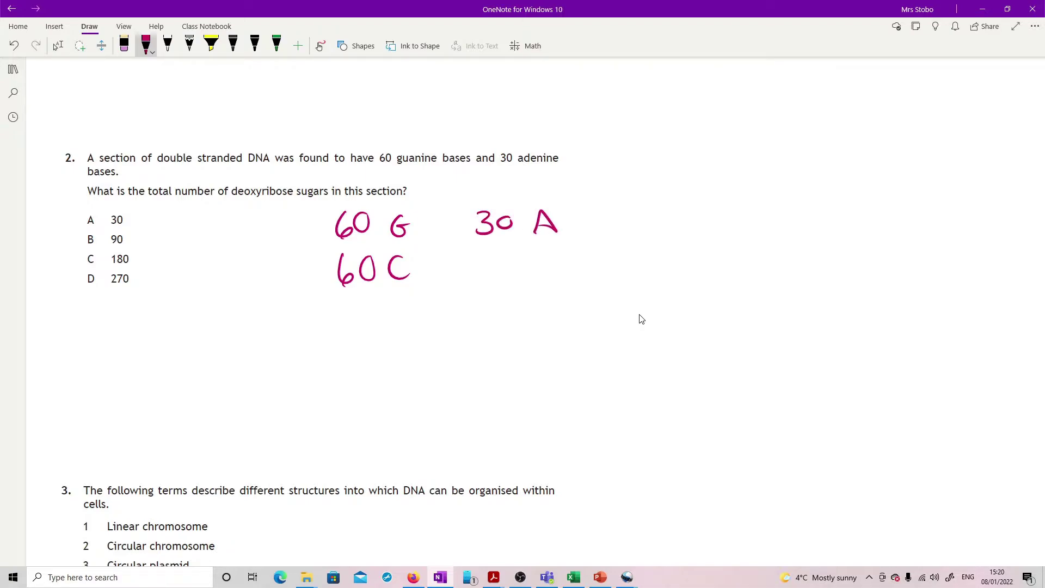
mouse_move(478, 253)
left_mouse_down()
mouse_move(479, 282)
mouse_move(512, 255)
left_mouse_up()
left_click_drag(528, 254, 556, 250)
left_click_drag(542, 257, 540, 279)
left_click_drag(461, 294, 555, 285)
mouse_move(497, 303)
left_mouse_down()
mouse_move(482, 320)
mouse_move(512, 305)
left_mouse_up()
Step: Mark the 60 G and 60 C lines and circle answer C, 180
left_click_drag(313, 228, 328, 227)
left_click_drag(309, 278, 321, 278)
left_click_drag(80, 251, 73, 269)
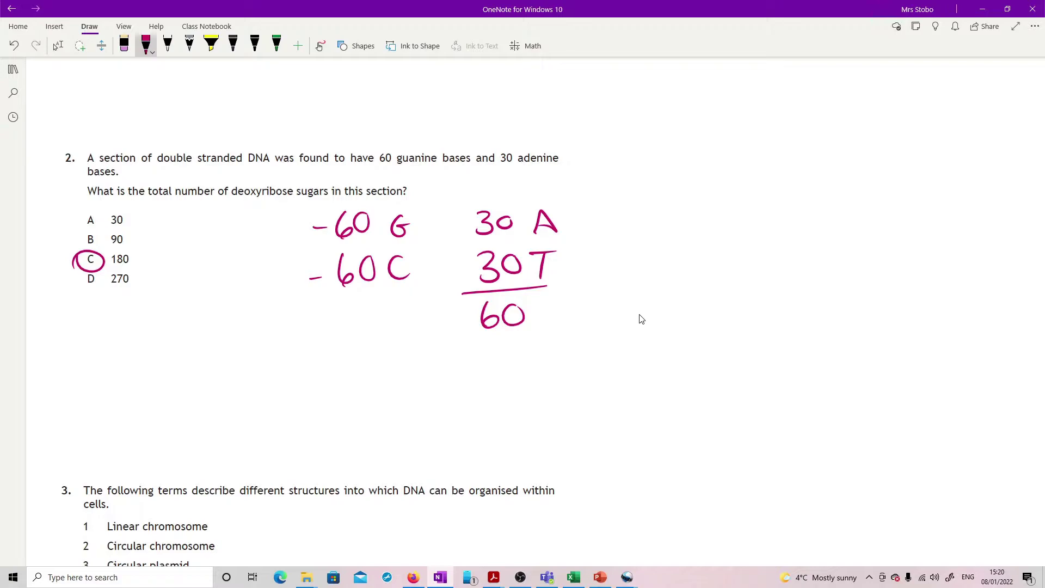
key("Escape")
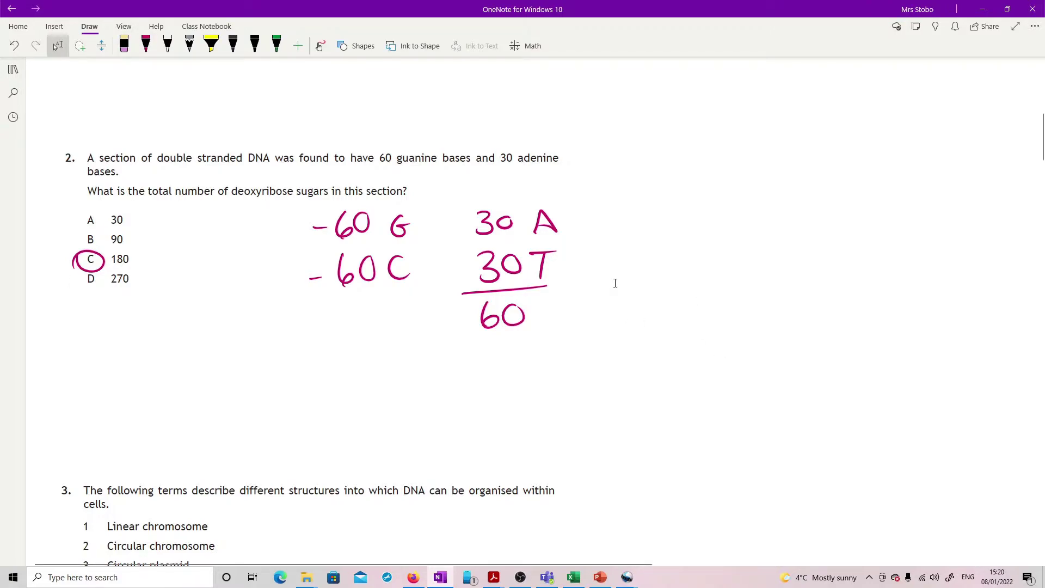
Step: Underline 'photosynthetic' in question 3 in pink and write 'chloroplast' below it
scroll(615, 282, "down", 10)
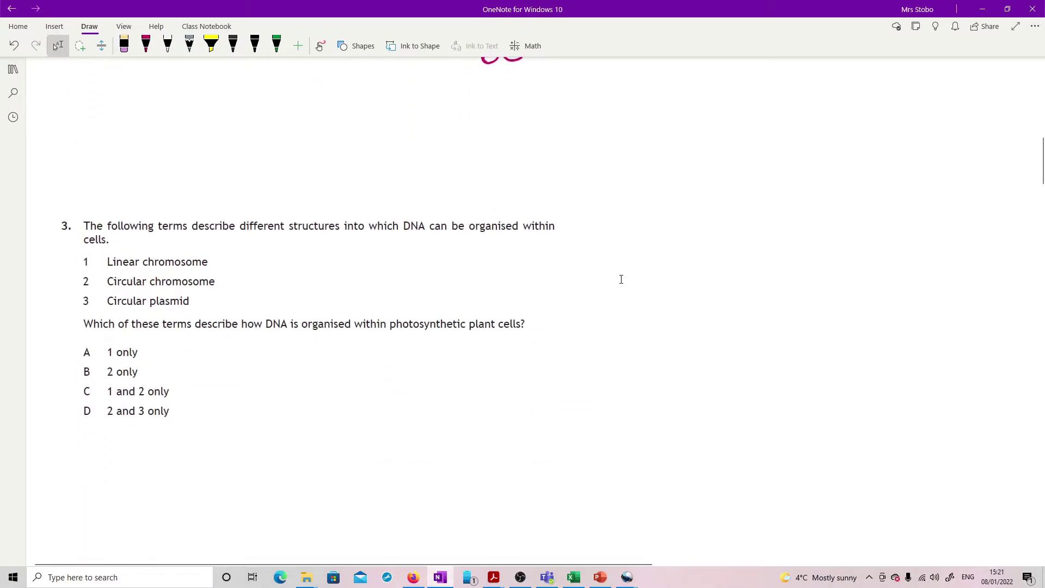
scroll(621, 279, "up", 3)
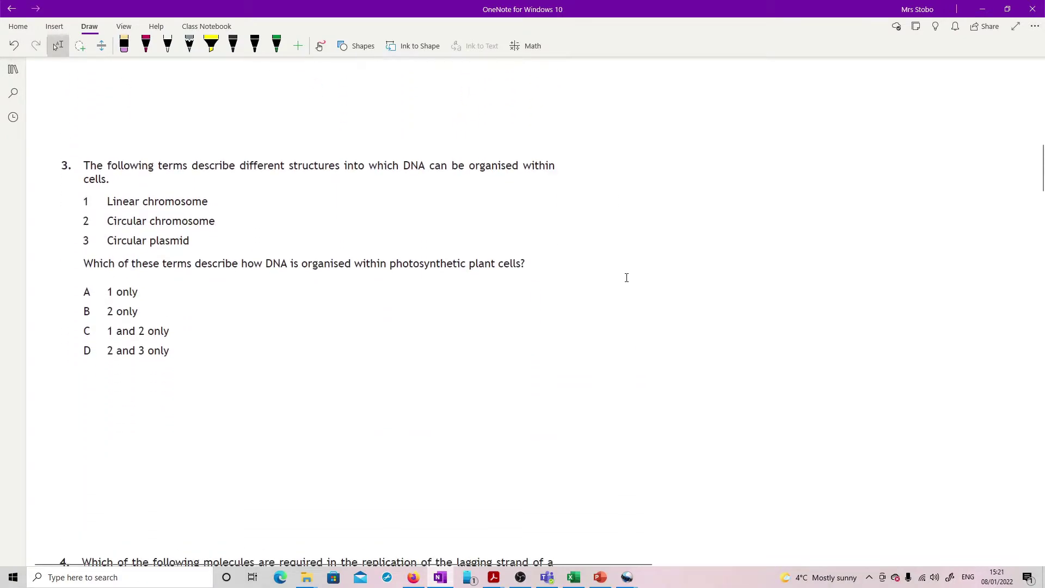
scroll(694, 286, "down", 3)
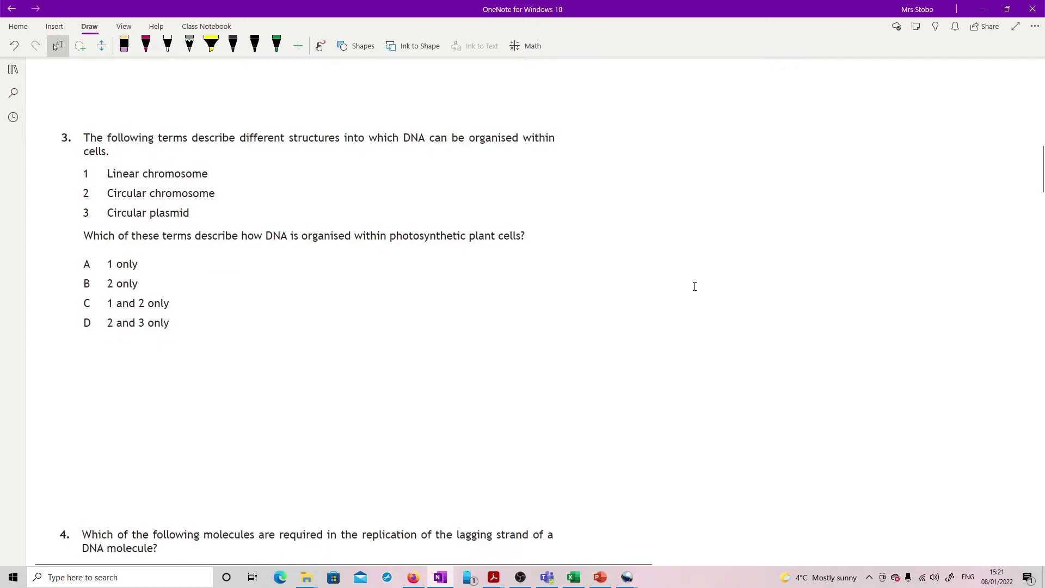
left_click(146, 46)
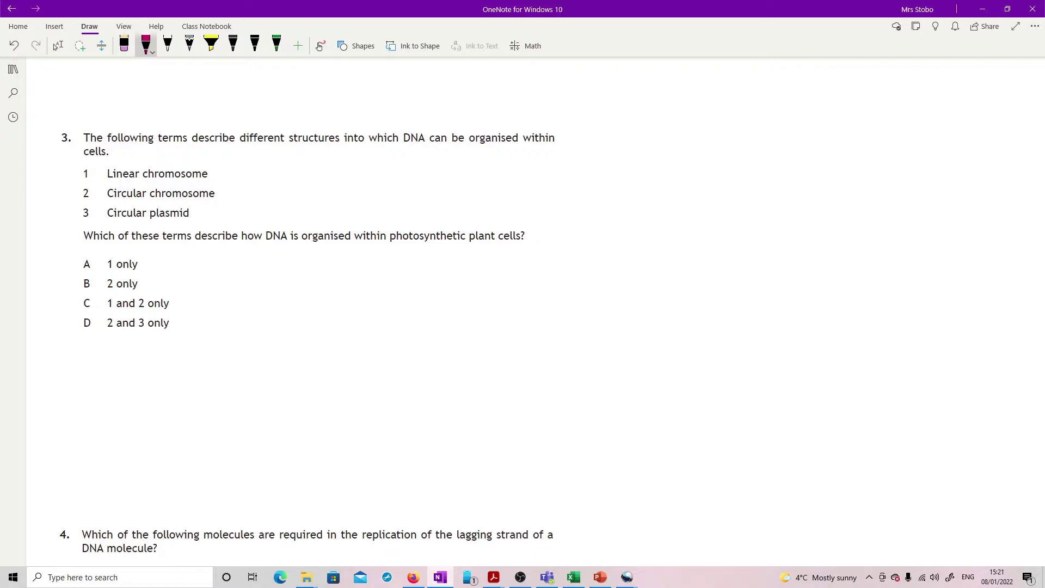
mouse_move(388, 244)
left_mouse_down()
mouse_move(469, 246)
mouse_move(395, 243)
left_mouse_up()
mouse_move(414, 248)
left_mouse_down()
mouse_move(389, 293)
mouse_move(397, 270)
left_mouse_up()
mouse_move(397, 270)
left_mouse_down()
mouse_move(406, 286)
mouse_move(425, 281)
mouse_move(426, 309)
mouse_move(437, 288)
left_mouse_up()
mouse_move(441, 270)
left_mouse_down()
mouse_move(442, 291)
mouse_move(458, 290)
left_mouse_up()
left_click_drag(469, 279, 463, 292)
left_click_drag(476, 270, 478, 291)
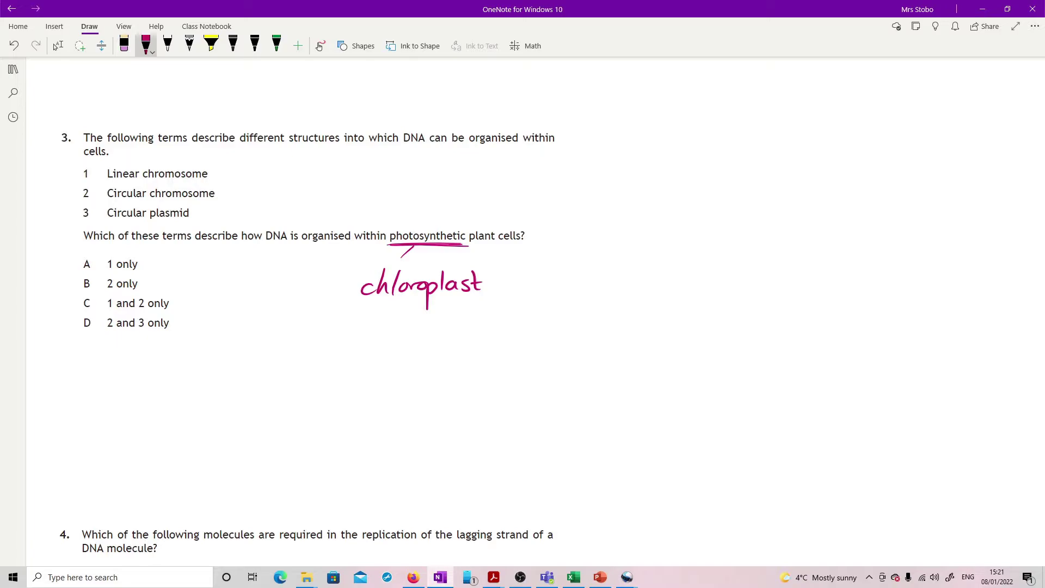
Step: Link 'chloroplast' to a 'circular chromosomes' note and underline 'plant cells'
mouse_move(386, 306)
left_mouse_down()
mouse_move(344, 355)
mouse_move(352, 354)
left_mouse_up()
mouse_move(360, 354)
left_mouse_down()
mouse_move(372, 345)
mouse_move(416, 353)
left_mouse_up()
left_click_drag(418, 351, 431, 344)
mouse_move(346, 376)
left_mouse_down()
mouse_move(348, 390)
mouse_move(361, 391)
left_mouse_up()
mouse_move(363, 390)
left_mouse_down()
mouse_move(374, 381)
mouse_move(463, 384)
left_mouse_up()
mouse_move(476, 245)
left_mouse_down()
mouse_move(527, 243)
mouse_move(561, 197)
mouse_move(574, 212)
mouse_move(616, 187)
mouse_move(630, 212)
mouse_move(673, 201)
mouse_move(700, 211)
mouse_move(752, 200)
mouse_move(767, 184)
mouse_move(794, 208)
mouse_move(935, 188)
left_mouse_up()
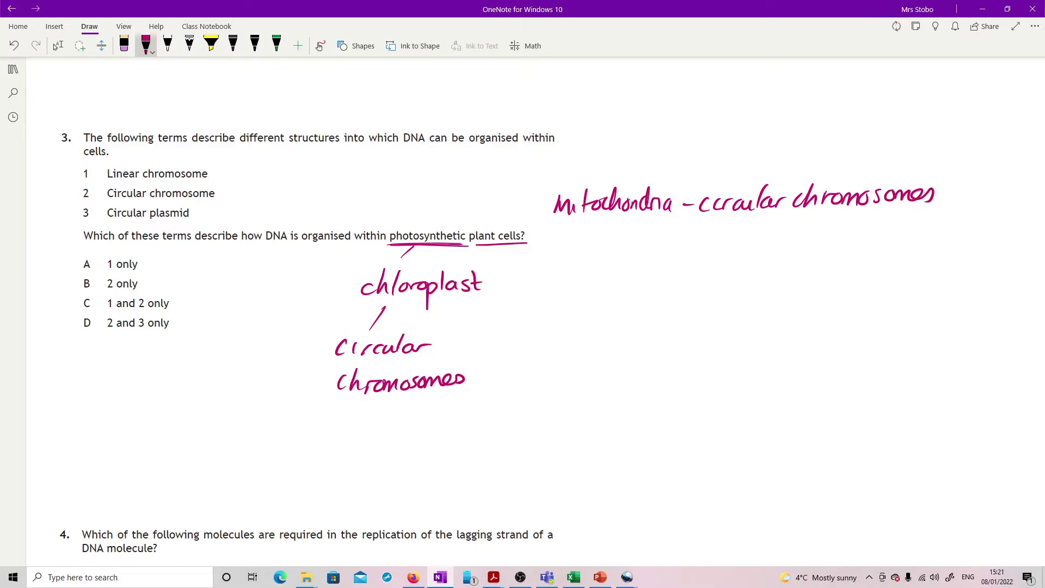
Step: Branch from plant cells to write 'Euk → nucleus – linear chromosomes'
mouse_move(494, 246)
left_mouse_down()
mouse_move(542, 280)
mouse_move(582, 279)
mouse_move(578, 308)
mouse_move(576, 297)
left_mouse_up()
left_click_drag(584, 291, 595, 311)
mouse_move(616, 287)
left_mouse_down()
mouse_move(601, 299)
mouse_move(620, 309)
mouse_move(592, 346)
mouse_move(593, 378)
mouse_move(623, 374)
left_mouse_up()
left_click_drag(627, 370, 717, 362)
mouse_move(736, 363)
left_mouse_down()
mouse_move(741, 336)
mouse_move(763, 357)
mouse_move(834, 369)
mouse_move(931, 372)
mouse_move(949, 360)
left_mouse_up()
left_click_drag(951, 359, 960, 368)
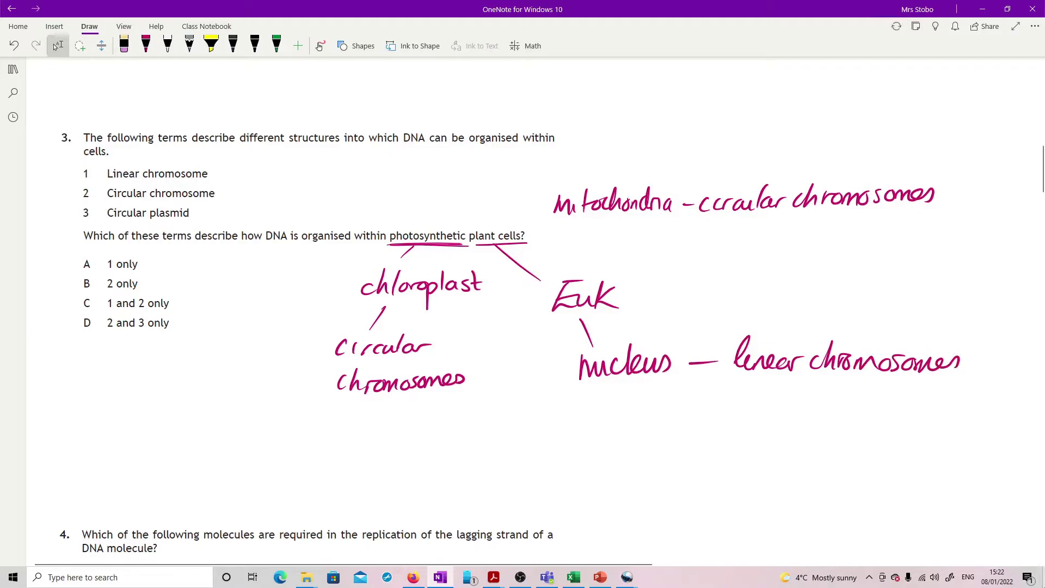
Step: Circle terms 1 and 2 and answer C, 1 and 2 only
left_click(145, 46)
left_click_drag(89, 163, 98, 199)
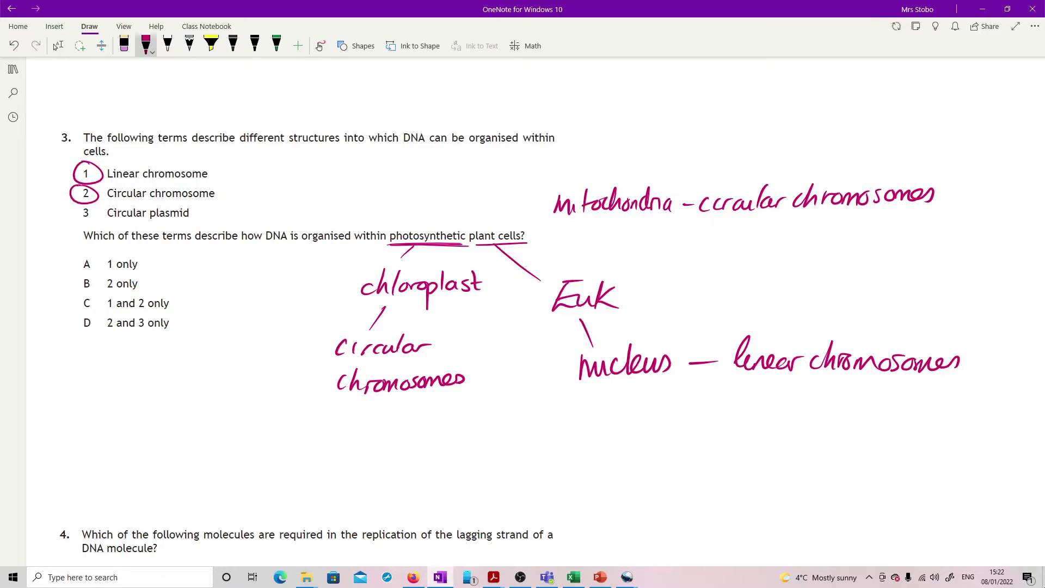
left_click_drag(93, 289, 106, 314)
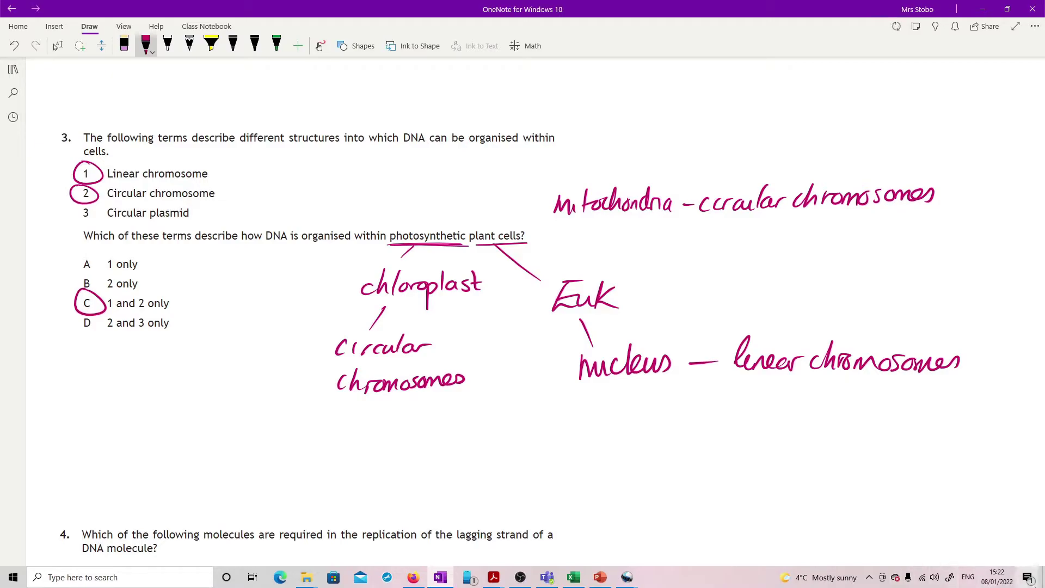
left_click(58, 46)
Step: Scroll to question 4, draw a pink replication fork and circle its junction
scroll(768, 427, "down", 5)
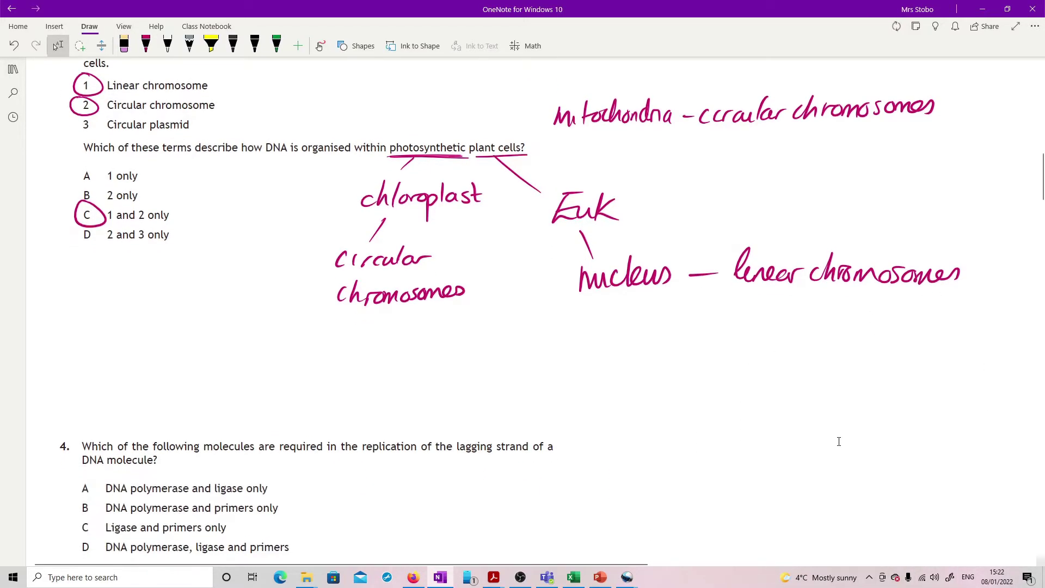
scroll(839, 441, "down", 1)
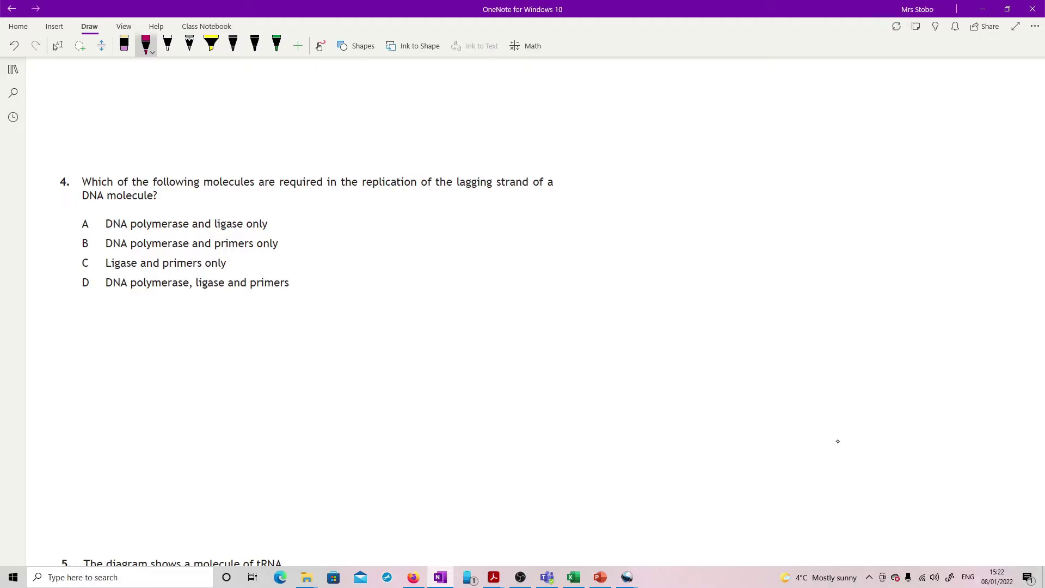
mouse_move(432, 209)
left_mouse_down()
mouse_move(390, 381)
mouse_move(360, 436)
left_mouse_up()
mouse_move(439, 210)
left_mouse_down()
mouse_move(445, 271)
mouse_move(514, 405)
mouse_move(542, 424)
left_mouse_up()
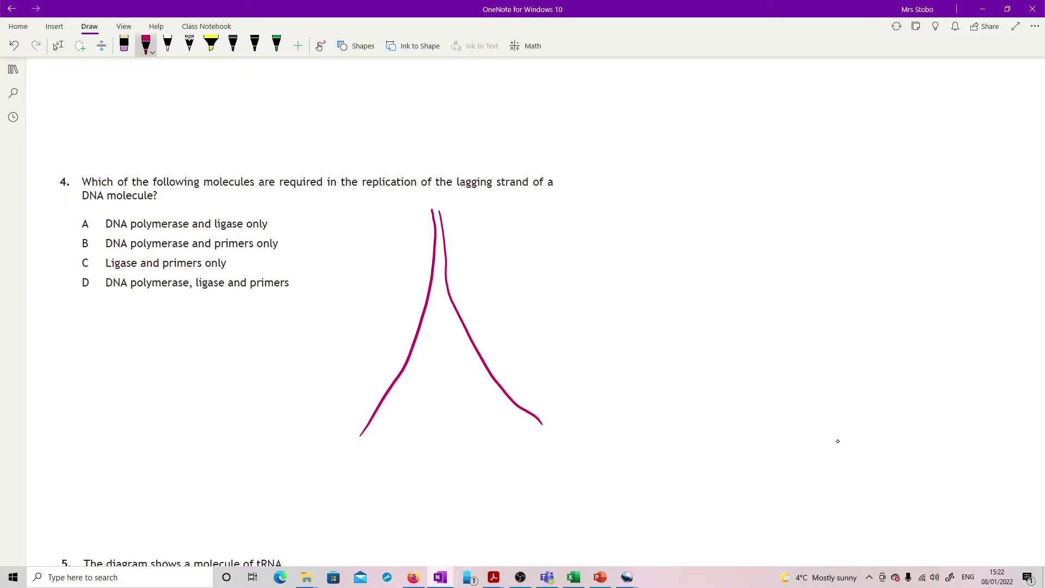
left_click_drag(383, 281, 393, 275)
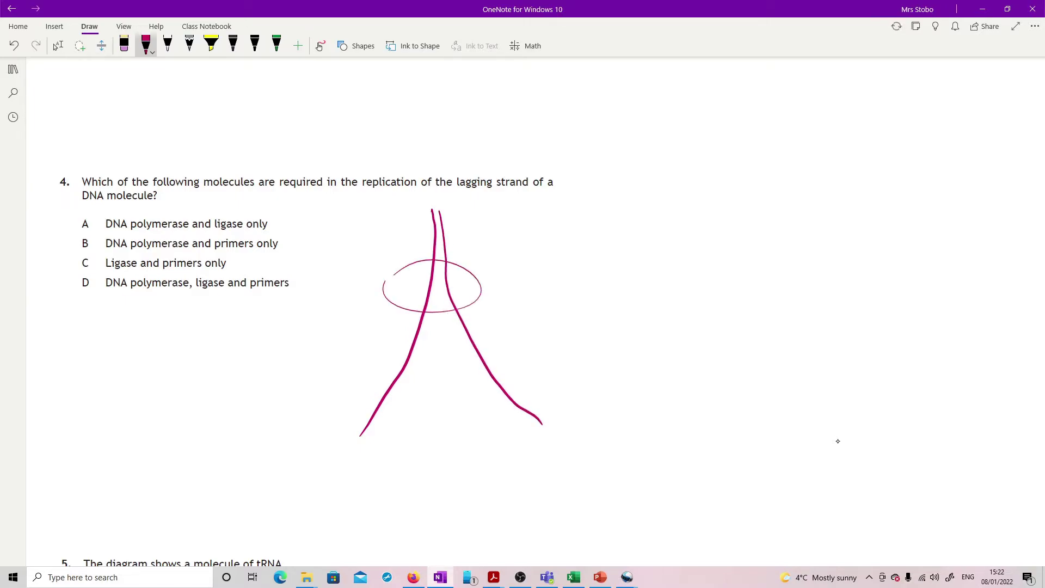
Step: Mark and circle the fork strands' lower ends and add strokes along both strands
mouse_move(364, 440)
left_mouse_down()
mouse_move(376, 425)
mouse_move(365, 439)
left_mouse_up()
mouse_move(348, 434)
left_mouse_down()
mouse_move(402, 384)
mouse_move(438, 273)
left_mouse_up()
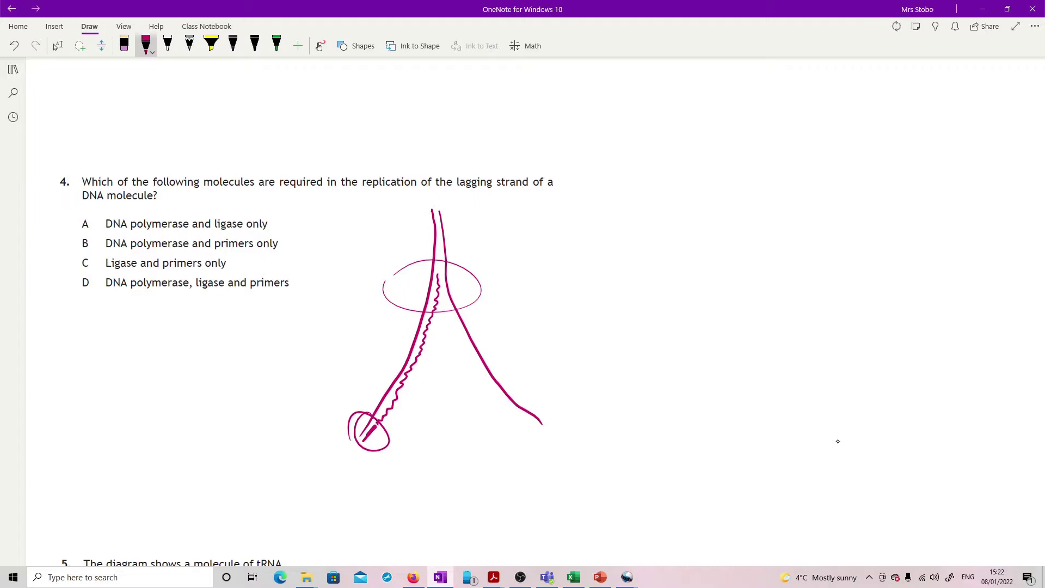
left_click_drag(526, 421, 536, 427)
mouse_move(455, 320)
left_mouse_down()
mouse_move(486, 380)
mouse_move(543, 429)
left_mouse_up()
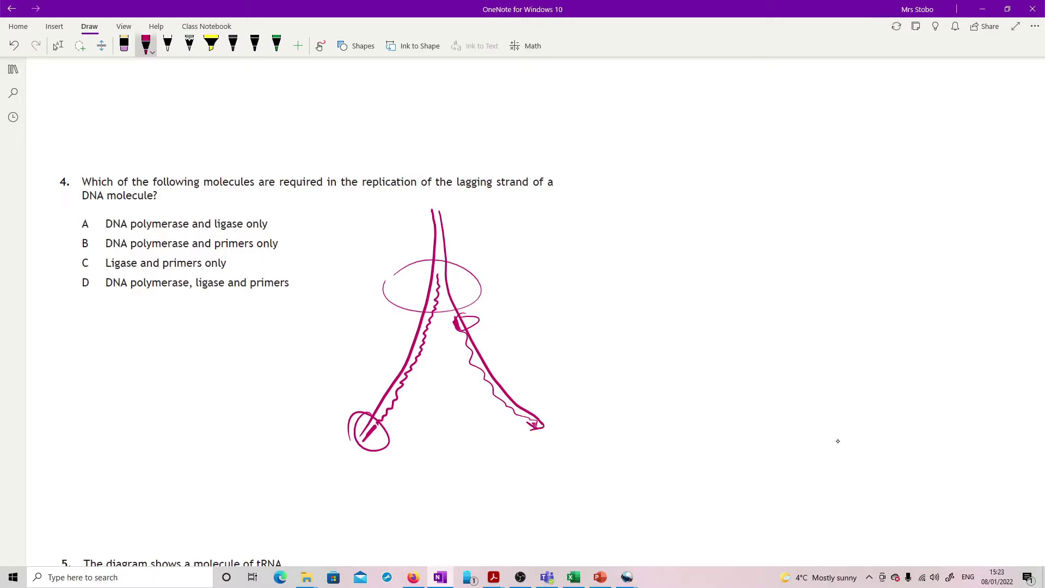
left_click_drag(441, 241, 453, 313)
Step: Draw two long strands right of the fork, one beginning to get short fragments
mouse_move(630, 188)
left_mouse_down()
mouse_move(601, 424)
mouse_move(642, 187)
left_mouse_up()
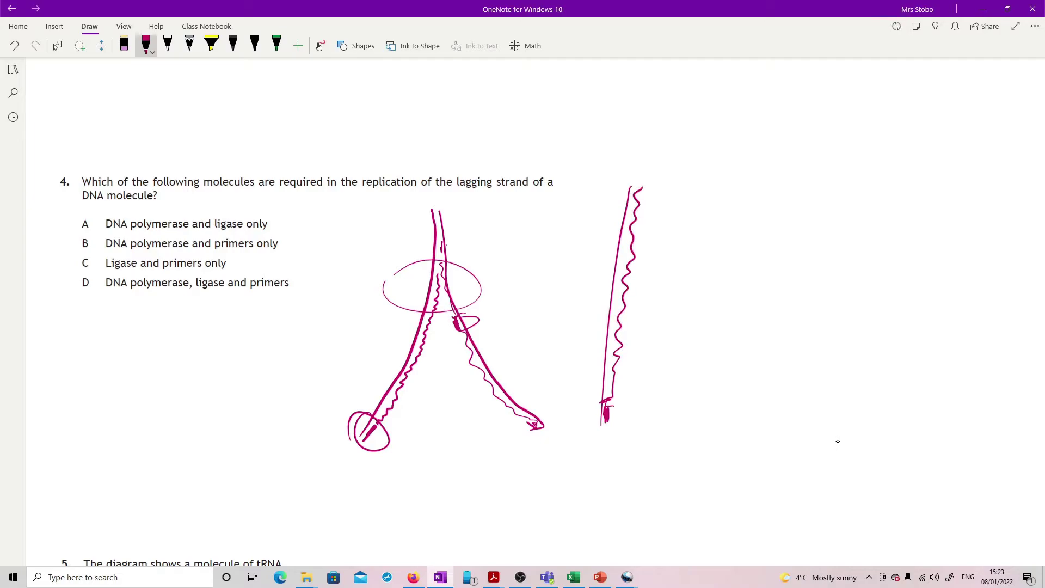
left_click_drag(740, 188, 809, 438)
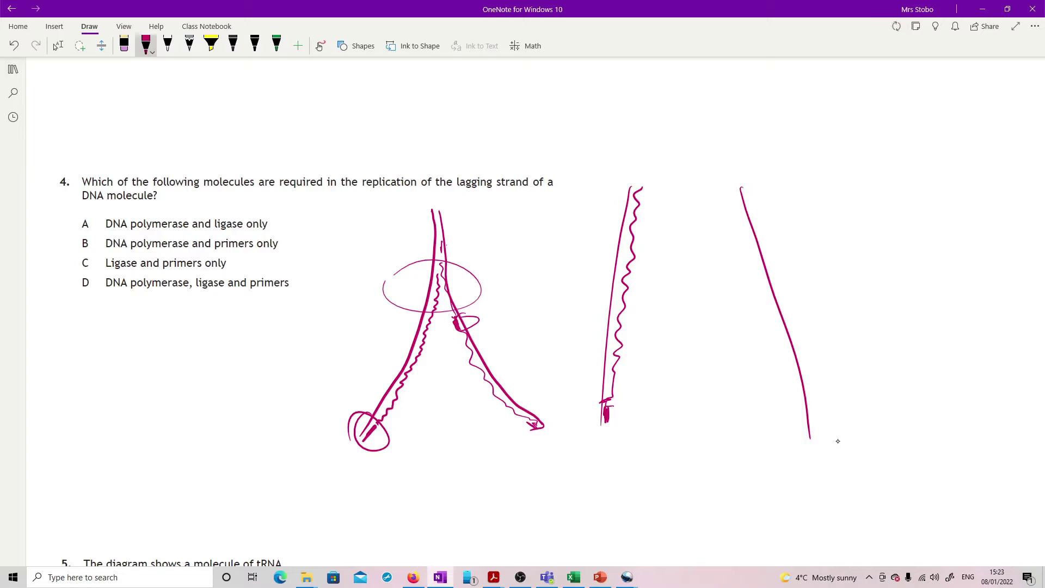
mouse_move(735, 195)
left_mouse_down()
mouse_move(785, 339)
mouse_move(803, 438)
left_mouse_up()
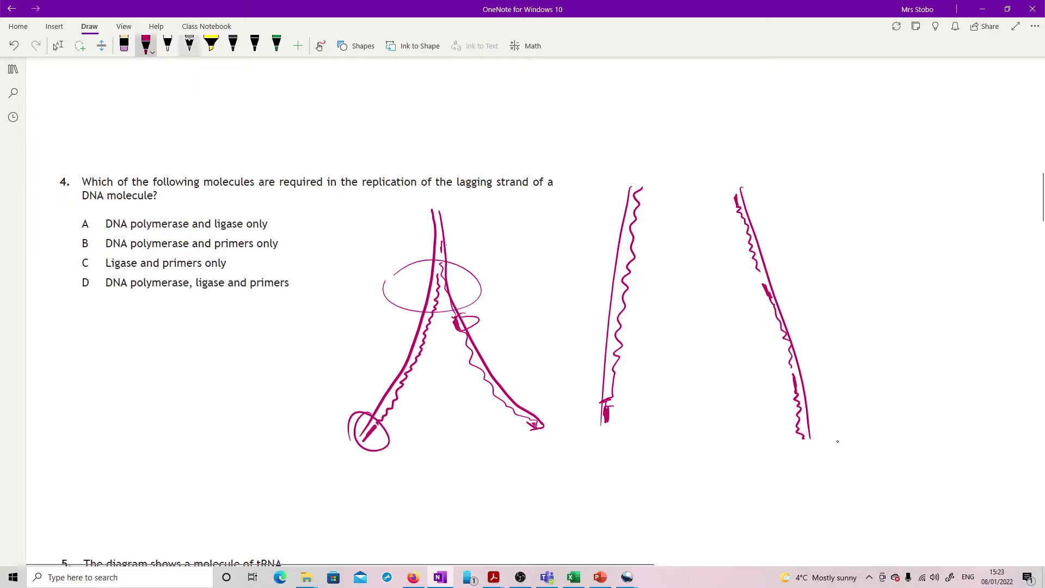
Step: In green ink, circle the gaps and top end of the fragmented strand
left_click(276, 46)
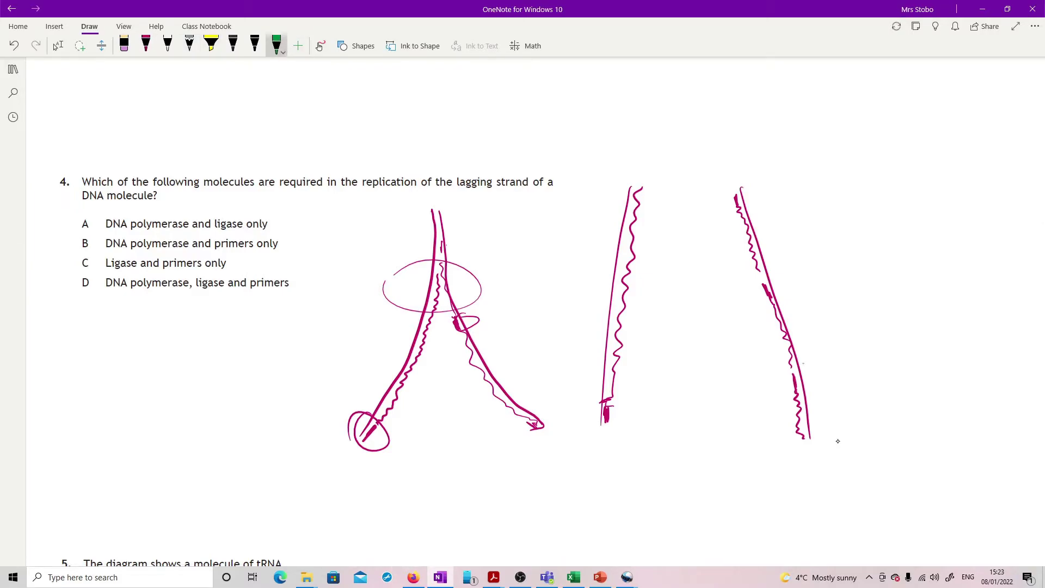
left_click_drag(800, 364, 799, 364)
mouse_move(770, 264)
left_mouse_down()
mouse_move(759, 273)
mouse_move(768, 264)
left_mouse_up()
left_click_drag(751, 186, 740, 184)
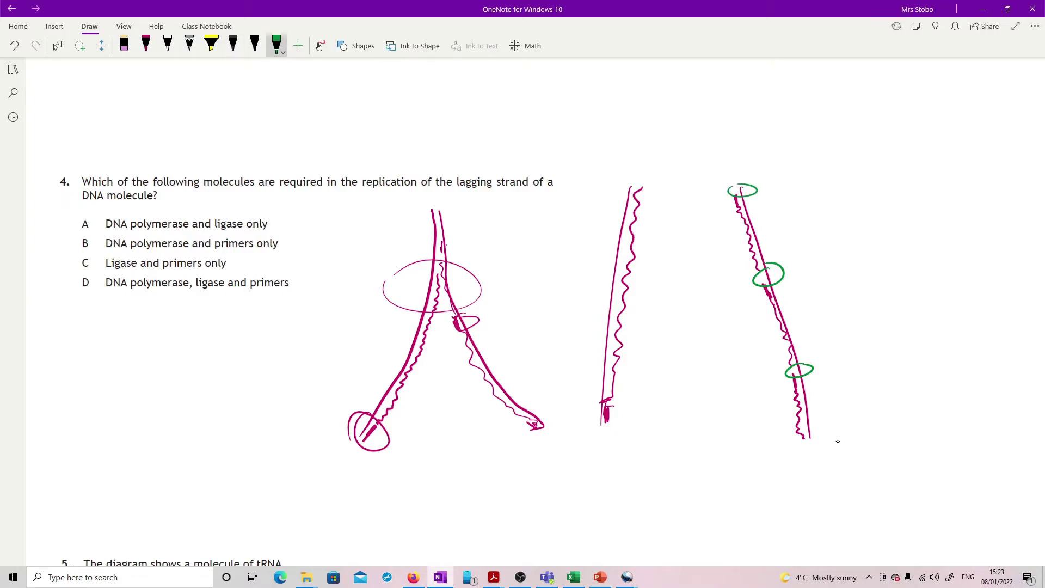
Step: Underline ligase, primers and DNA polymerase across options A to D
left_click_drag(197, 291, 227, 290)
left_click_drag(108, 268, 144, 270)
left_click_drag(249, 291, 296, 293)
mouse_move(210, 251)
left_mouse_down()
mouse_move(260, 251)
mouse_move(249, 229)
left_mouse_up()
left_click_drag(165, 271, 207, 271)
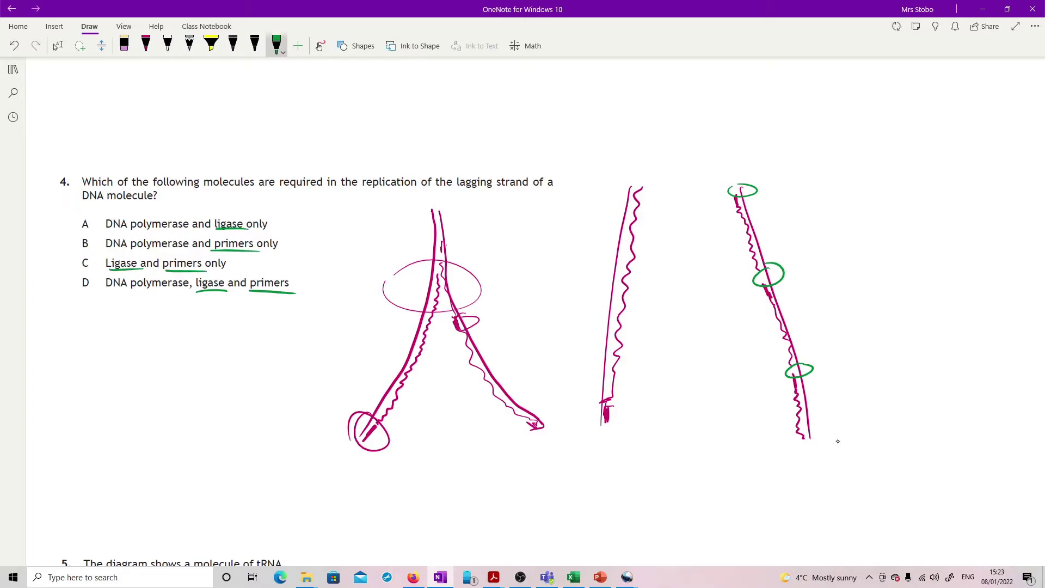
left_click_drag(108, 293, 203, 297)
mouse_move(105, 233)
left_mouse_down()
mouse_move(186, 234)
mouse_move(189, 249)
left_mouse_up()
Step: Cross out 'only' in options A and B, cross out C and circle answer D
left_click_drag(264, 215, 251, 232)
mouse_move(254, 217)
left_mouse_down()
mouse_move(268, 233)
mouse_move(265, 256)
left_mouse_up()
mouse_move(266, 239)
left_mouse_down()
mouse_move(276, 255)
mouse_move(207, 271)
mouse_move(221, 271)
left_mouse_up()
left_click_drag(104, 279, 108, 288)
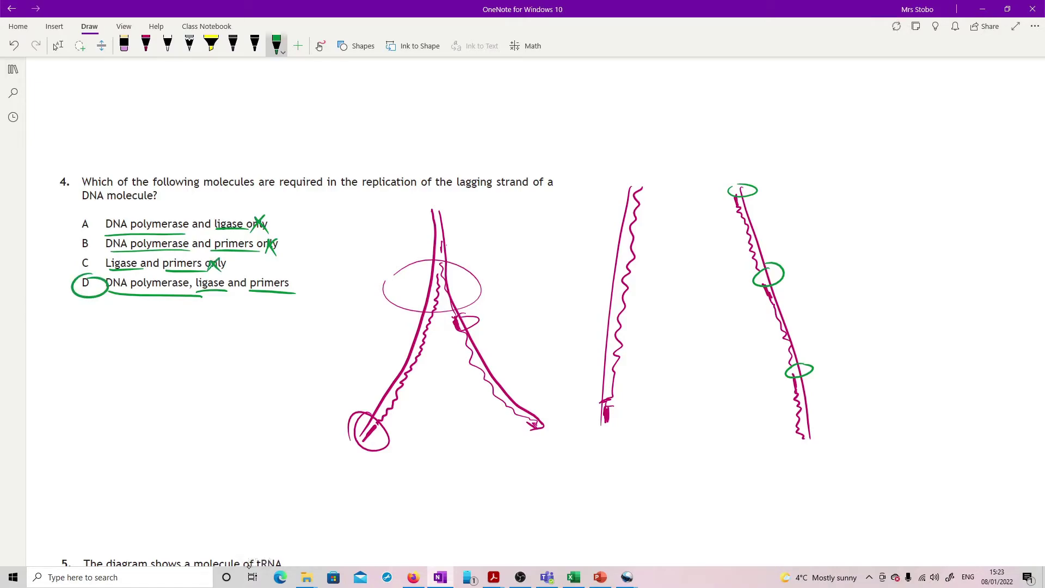
key("Escape")
Step: Scroll to question 5 and, in pink, circle Region Z and label it 'anticodon'
scroll(360, 476, "down", 8)
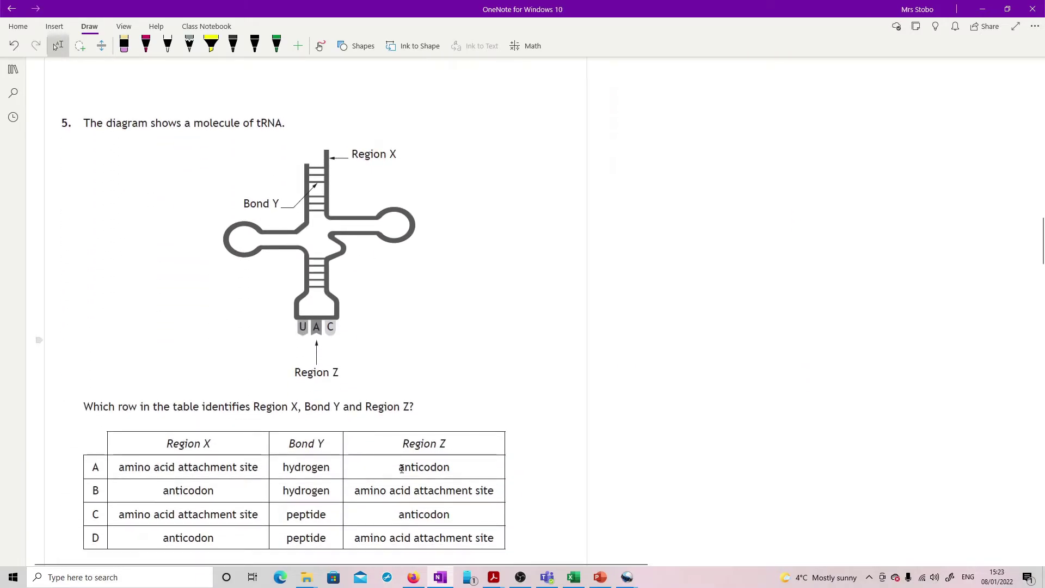
left_click(277, 45)
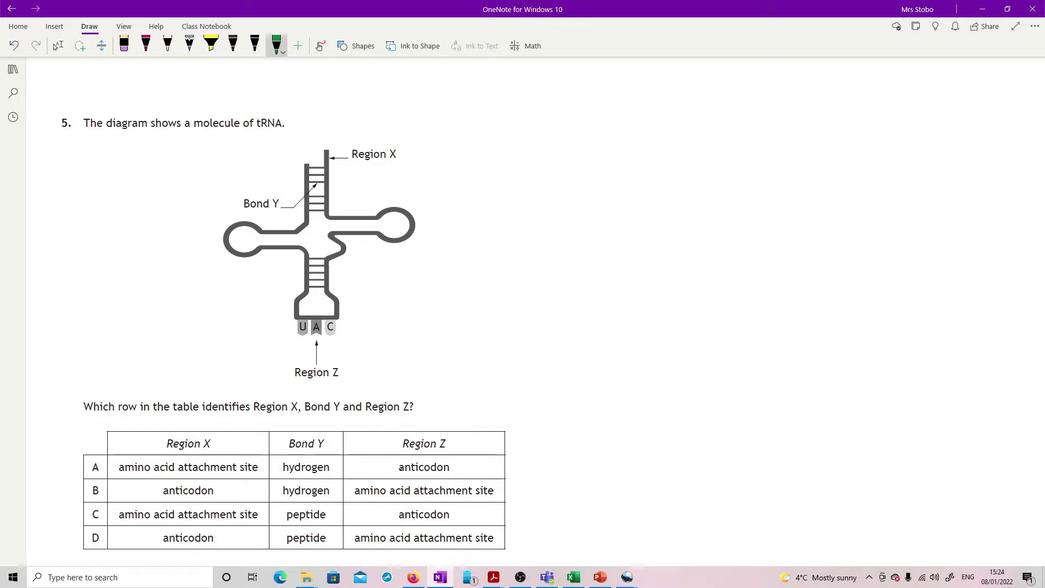
left_click(146, 45)
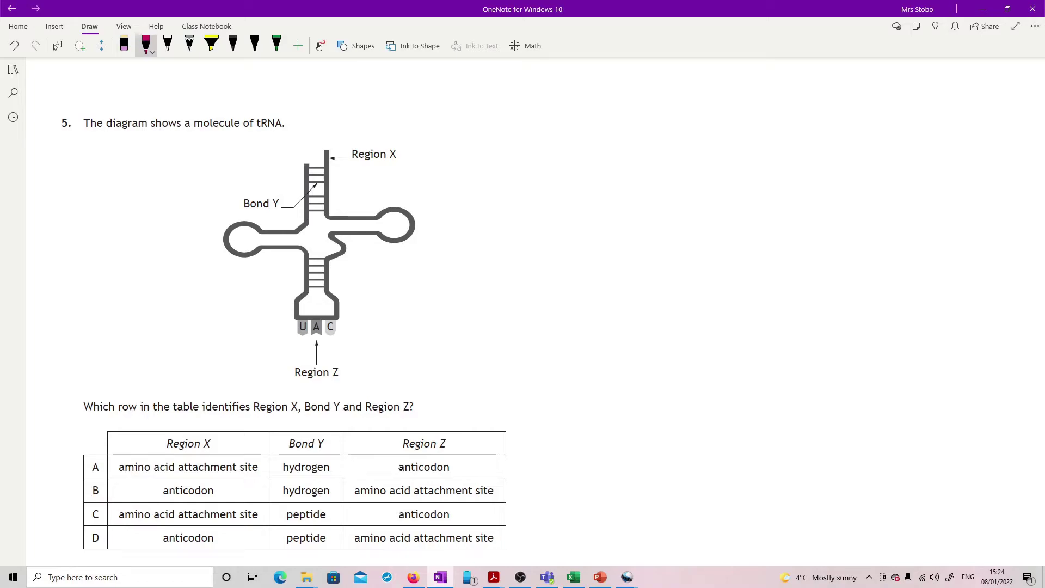
mouse_move(329, 307)
left_mouse_down()
mouse_move(265, 359)
mouse_move(305, 308)
left_mouse_up()
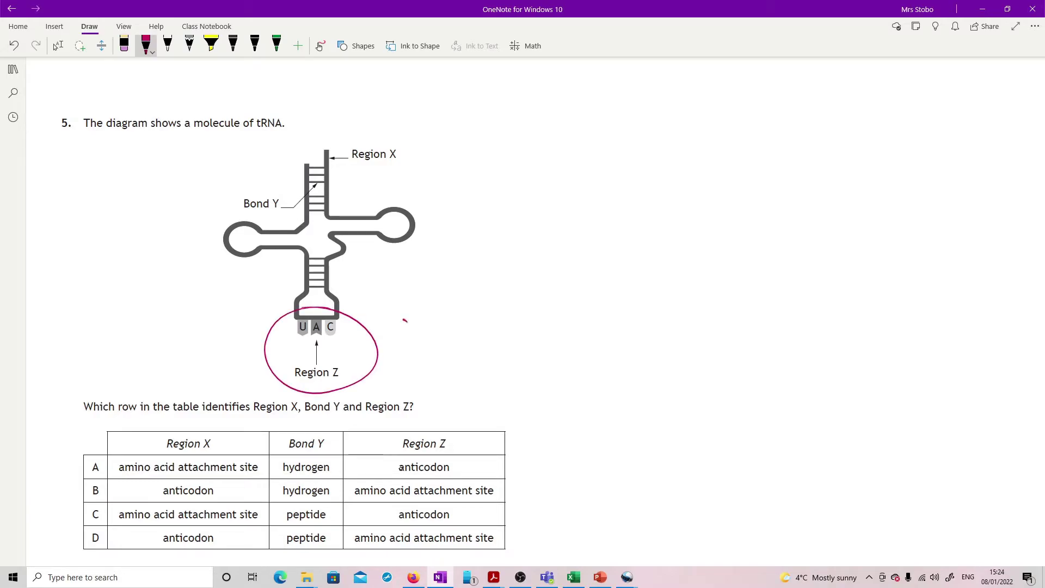
mouse_move(405, 321)
left_mouse_down()
mouse_move(409, 337)
mouse_move(500, 336)
mouse_move(506, 326)
left_mouse_up()
left_click_drag(514, 322, 528, 339)
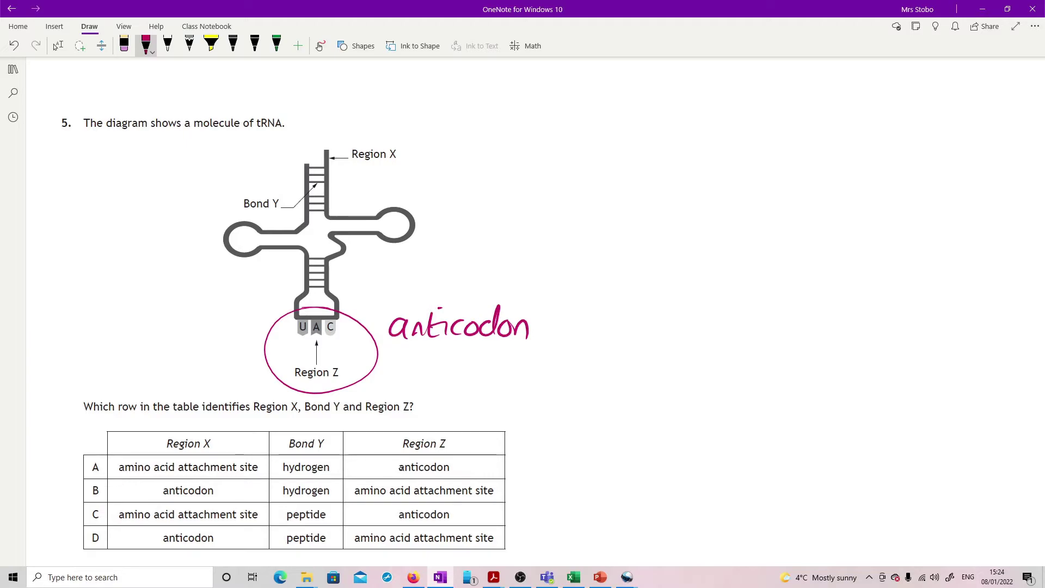
Step: Circle Region X and label it 'amino acid attachment site'
mouse_move(402, 134)
left_mouse_down()
mouse_move(404, 181)
mouse_move(375, 132)
left_mouse_up()
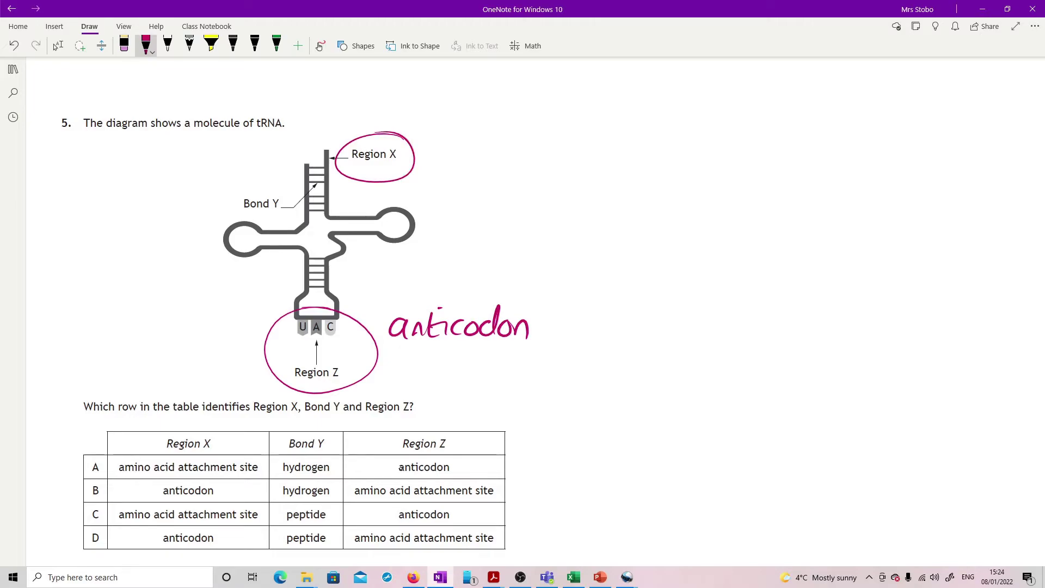
left_click_drag(442, 150, 443, 164)
mouse_move(446, 164)
left_mouse_down()
mouse_move(450, 151)
mouse_move(471, 163)
mouse_move(575, 163)
mouse_move(658, 144)
mouse_move(697, 158)
mouse_move(728, 153)
left_mouse_up()
left_click_drag(746, 140, 742, 153)
left_click_drag(758, 135, 770, 152)
left_click_drag(761, 137, 775, 136)
mouse_move(776, 144)
left_mouse_down()
mouse_move(787, 136)
mouse_move(792, 153)
left_mouse_up()
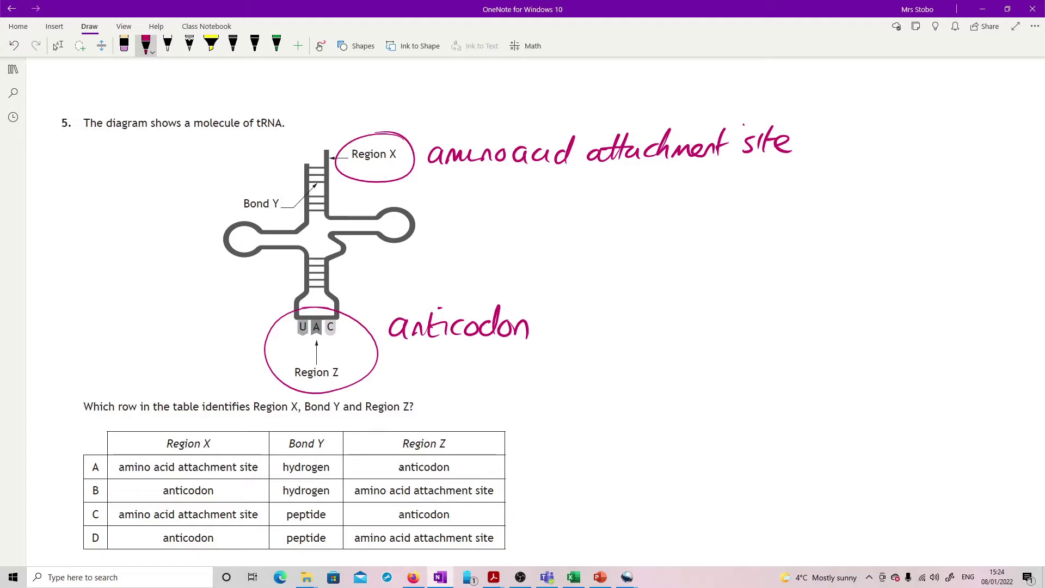
Step: Circle Bond Y and label it 'Hydrogen' left of the tRNA diagram
mouse_move(279, 187)
left_mouse_down()
mouse_move(226, 201)
mouse_move(284, 205)
left_mouse_up()
left_click_drag(104, 166, 98, 208)
mouse_move(101, 199)
left_mouse_down()
mouse_move(118, 175)
mouse_move(113, 207)
left_mouse_up()
mouse_move(123, 189)
left_mouse_down()
mouse_move(126, 224)
mouse_move(163, 188)
left_mouse_up()
mouse_move(170, 189)
left_mouse_down()
mouse_move(173, 223)
mouse_move(193, 202)
left_mouse_up()
left_click_drag(197, 190, 208, 185)
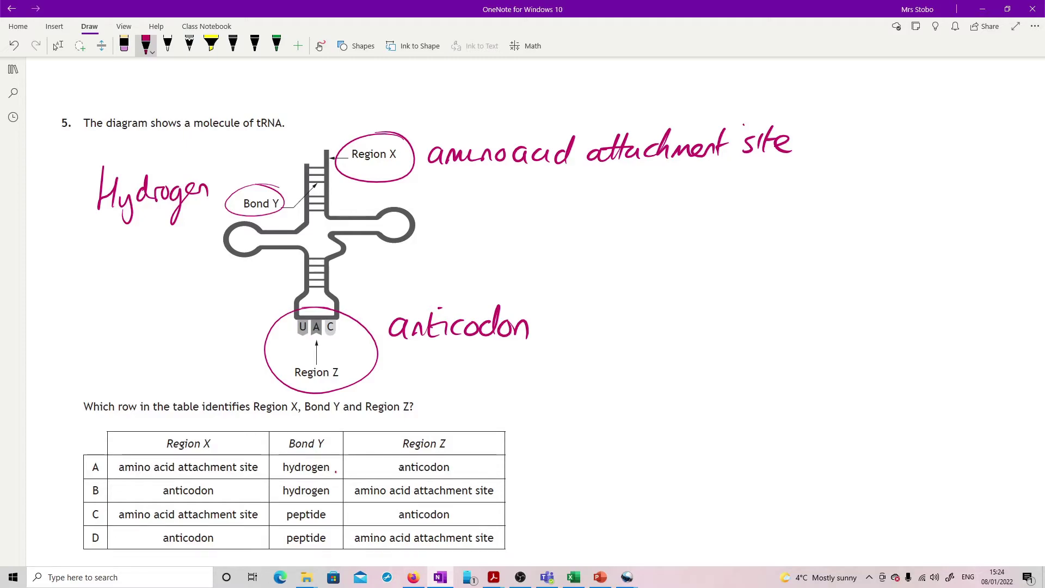
Step: Tick hydrogen, attachment site and anticodon entries in the table and circle row A
left_click_drag(335, 472, 343, 465)
left_click_drag(336, 486, 345, 482)
left_click_drag(261, 469, 272, 461)
left_click_drag(260, 511, 277, 503)
left_click_drag(457, 465, 469, 460)
left_click_drag(461, 515, 477, 510)
left_click_drag(87, 451, 111, 457)
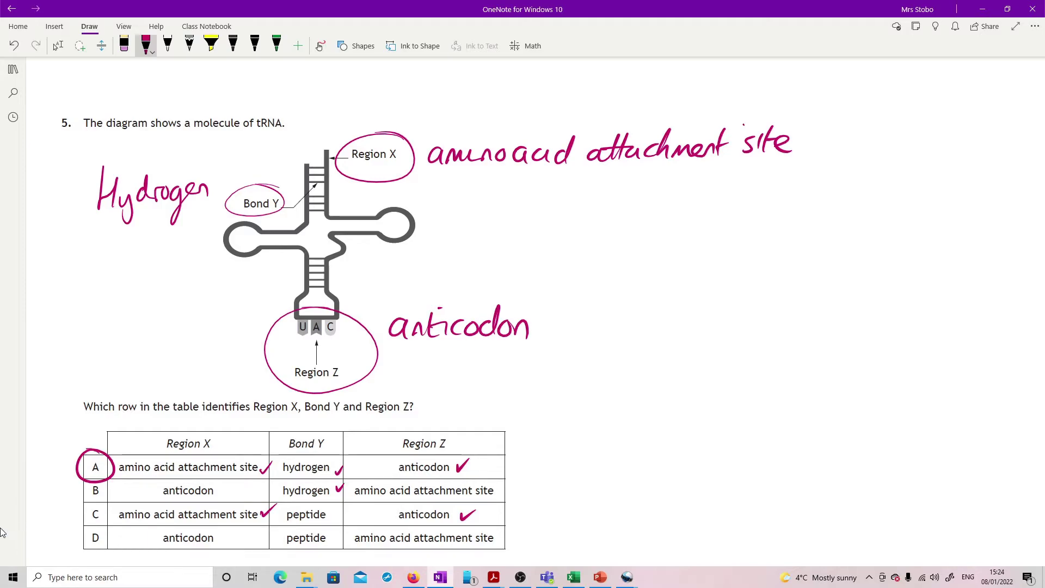
left_click(57, 46)
Step: Scroll to question 6 and circle option B, unable to interbreed to produce fertile offspring
scroll(304, 441, "down", 10)
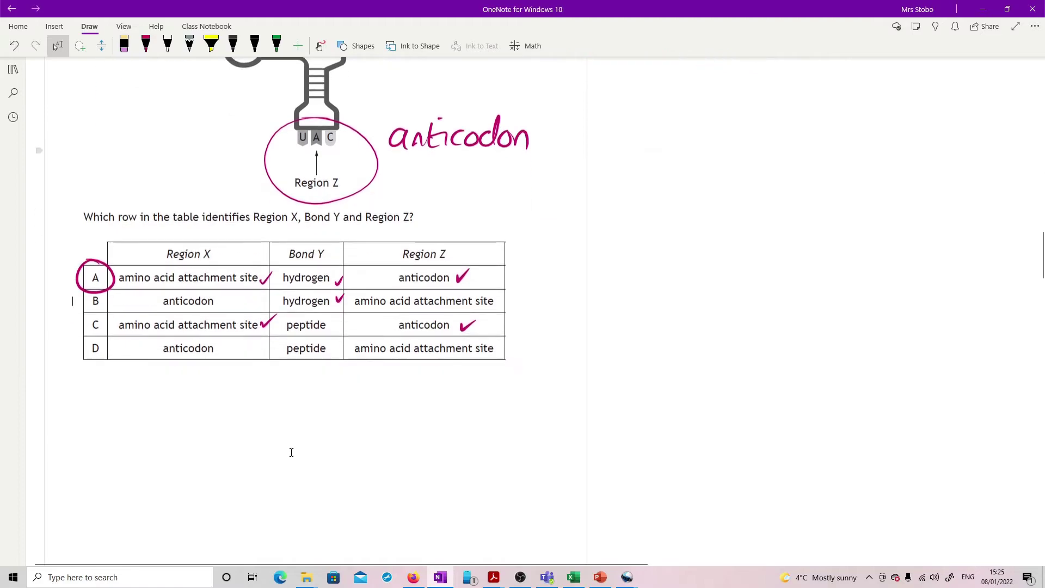
scroll(306, 439, "down", 3)
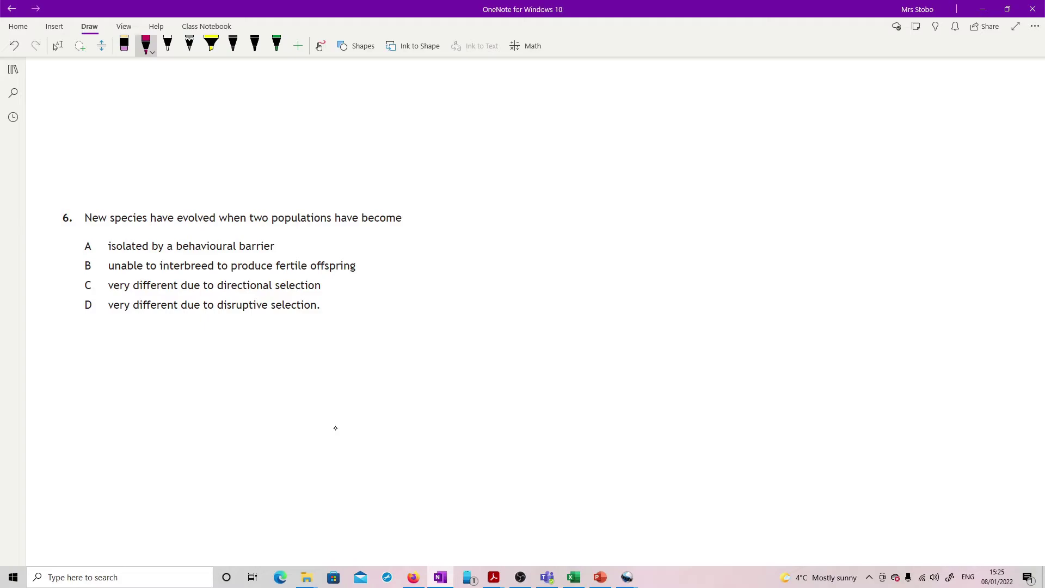
left_click_drag(95, 254, 99, 252)
key("Escape")
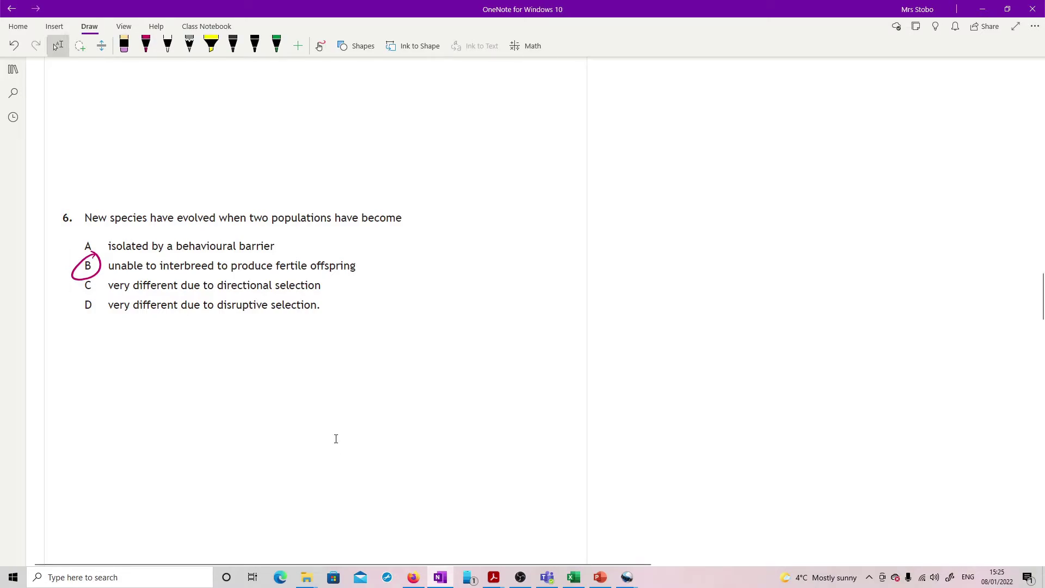
Step: Shade question 7's enzyme in pink and label its 'active site' beside the substrate
scroll(347, 422, "down", 8)
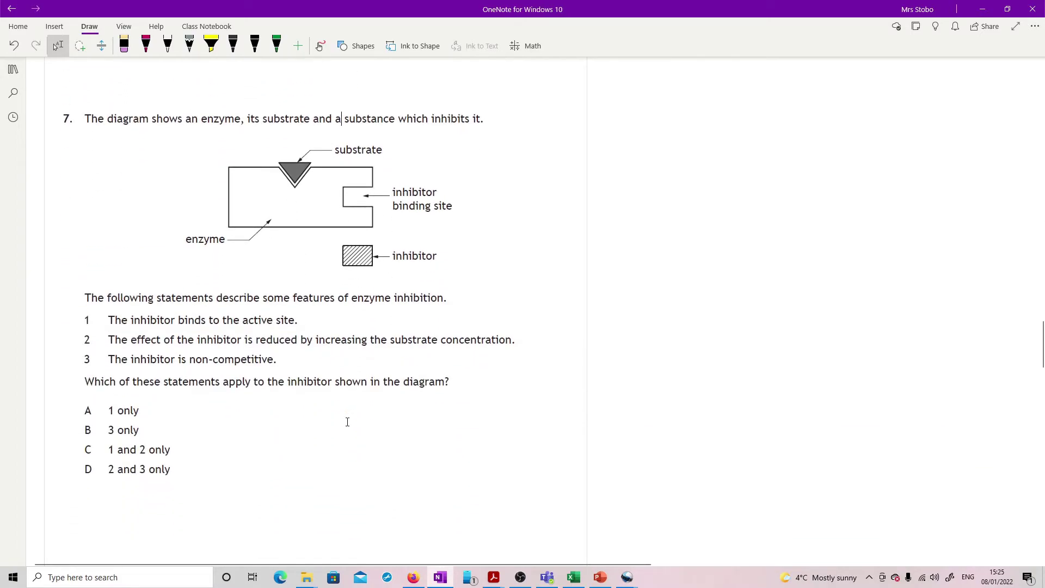
left_click(145, 46)
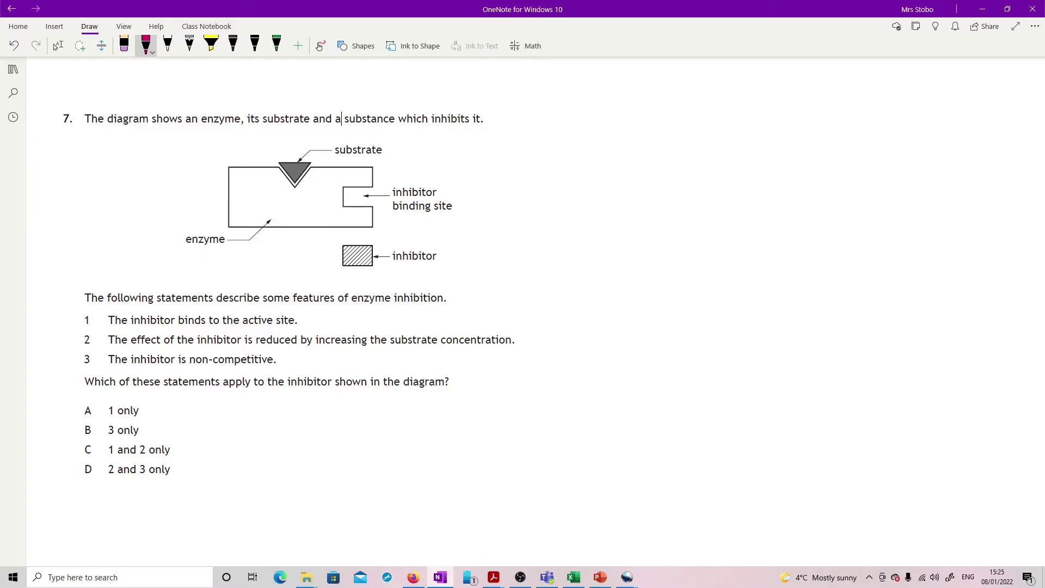
mouse_move(229, 172)
left_mouse_down()
mouse_move(262, 174)
mouse_move(252, 206)
mouse_move(321, 206)
mouse_move(327, 184)
mouse_move(366, 171)
left_mouse_up()
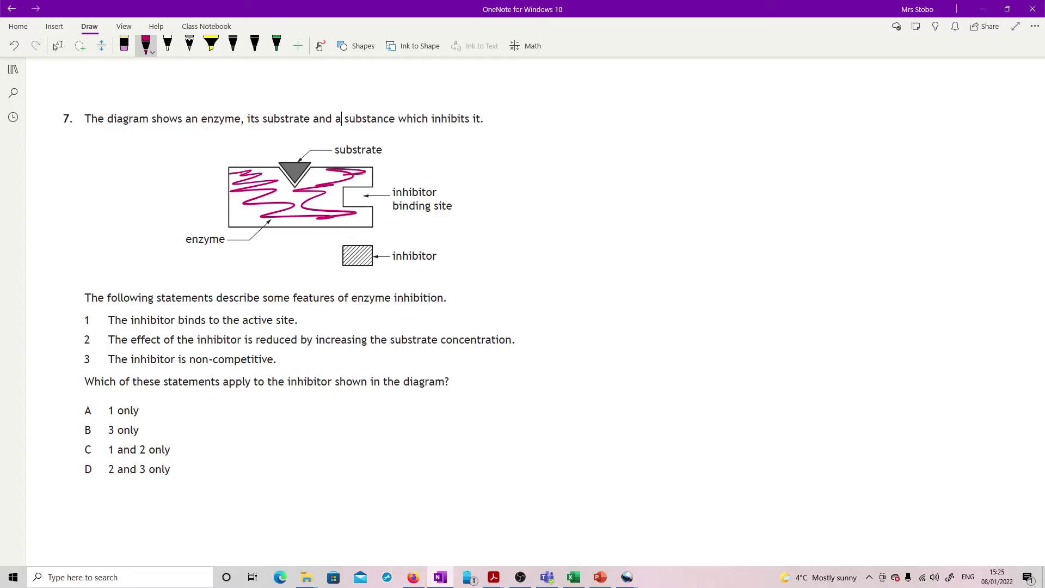
mouse_move(311, 170)
left_mouse_down()
mouse_move(295, 185)
mouse_move(458, 159)
left_mouse_up()
mouse_move(466, 146)
left_mouse_down()
mouse_move(462, 158)
mouse_move(543, 149)
left_mouse_up()
left_click_drag(544, 153, 556, 155)
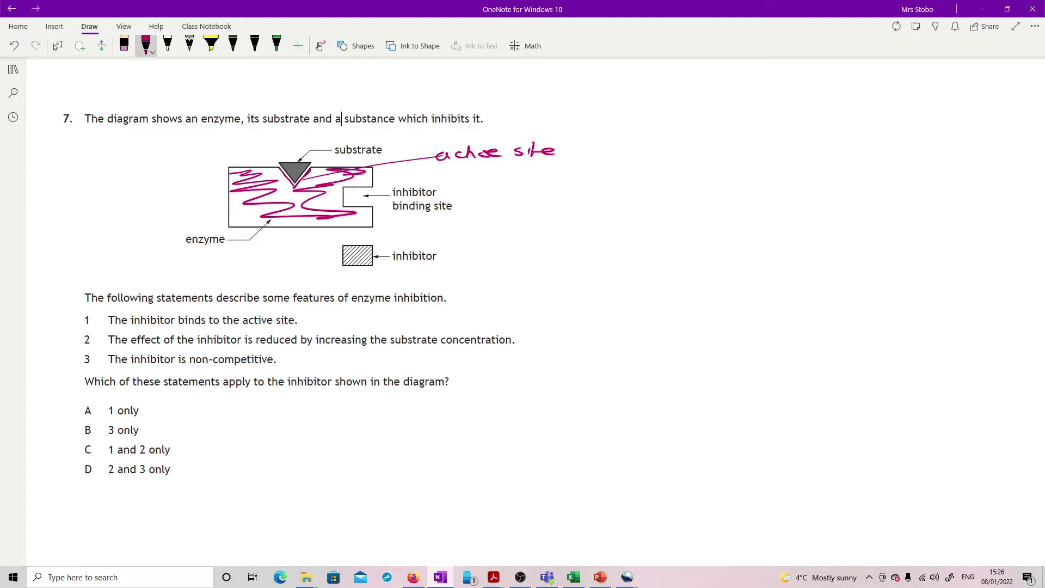
Step: Cross out statements 1 and 2, circle 3 and answer B, then scroll to question 8
mouse_move(96, 312)
left_mouse_down()
mouse_move(81, 326)
mouse_move(97, 325)
left_mouse_up()
mouse_move(97, 333)
left_mouse_down()
mouse_move(75, 348)
mouse_move(99, 347)
left_mouse_up()
left_click_drag(83, 355, 78, 372)
left_click_drag(82, 425, 75, 440)
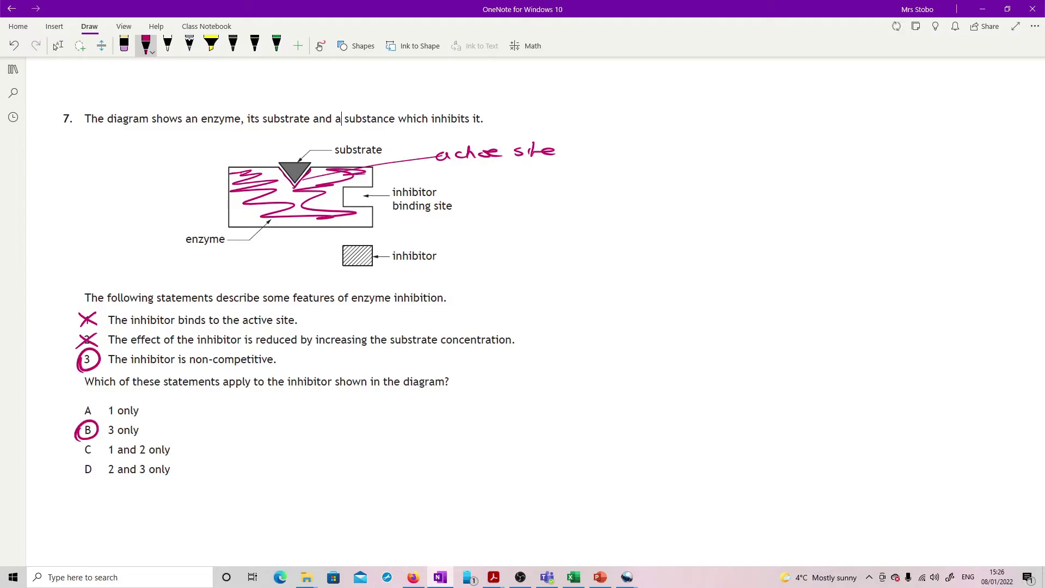
left_click(58, 46)
scroll(348, 351, "down", 8)
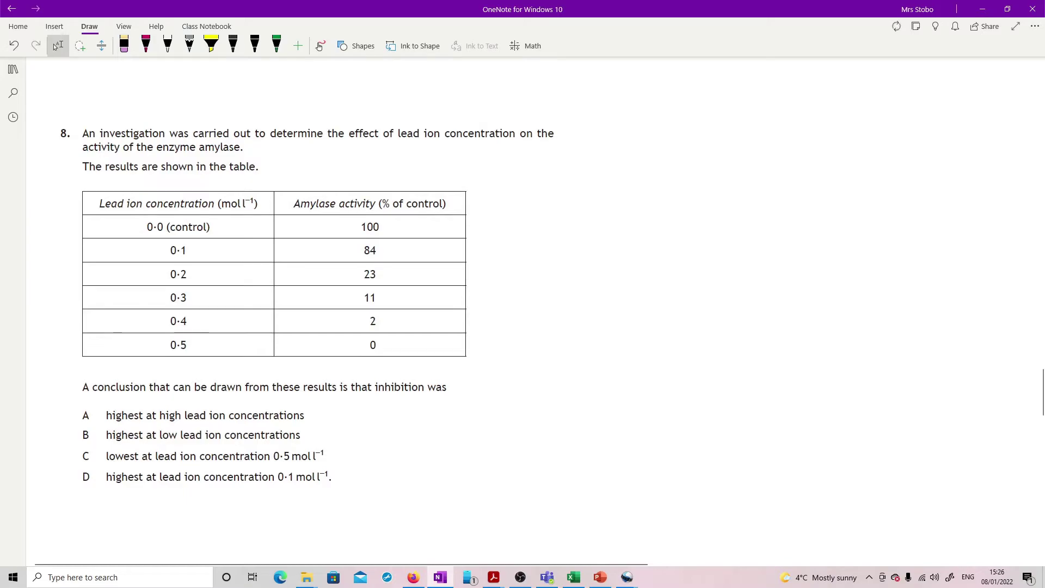
Step: In magenta ink, arrow down the concentration column, underline control and 0·0, and circle 100
key("alt+d")
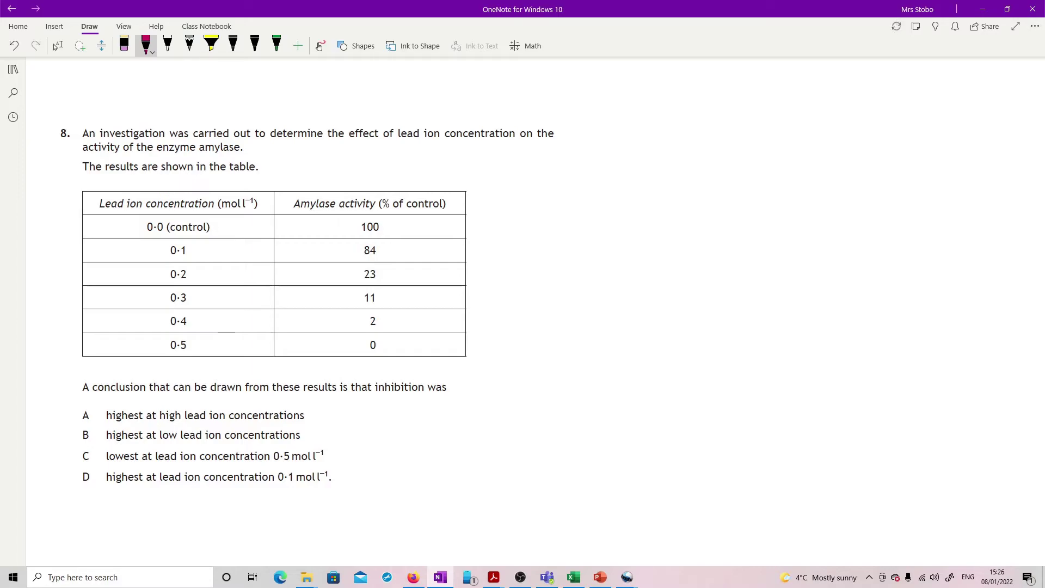
mouse_move(235, 224)
left_mouse_down()
mouse_move(232, 346)
mouse_move(239, 338)
left_mouse_up()
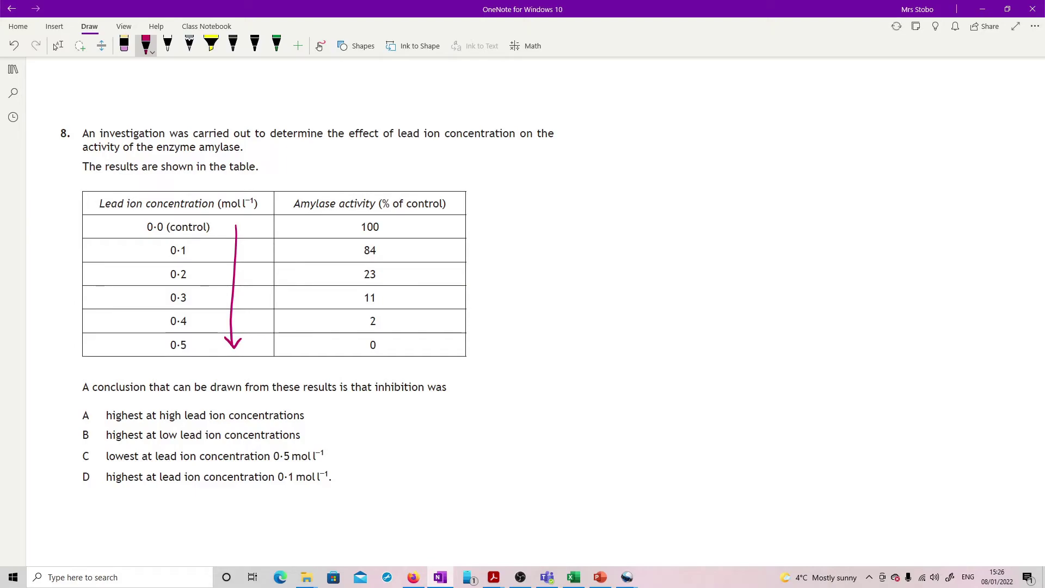
left_click_drag(391, 211, 442, 213)
left_click_drag(148, 232, 169, 232)
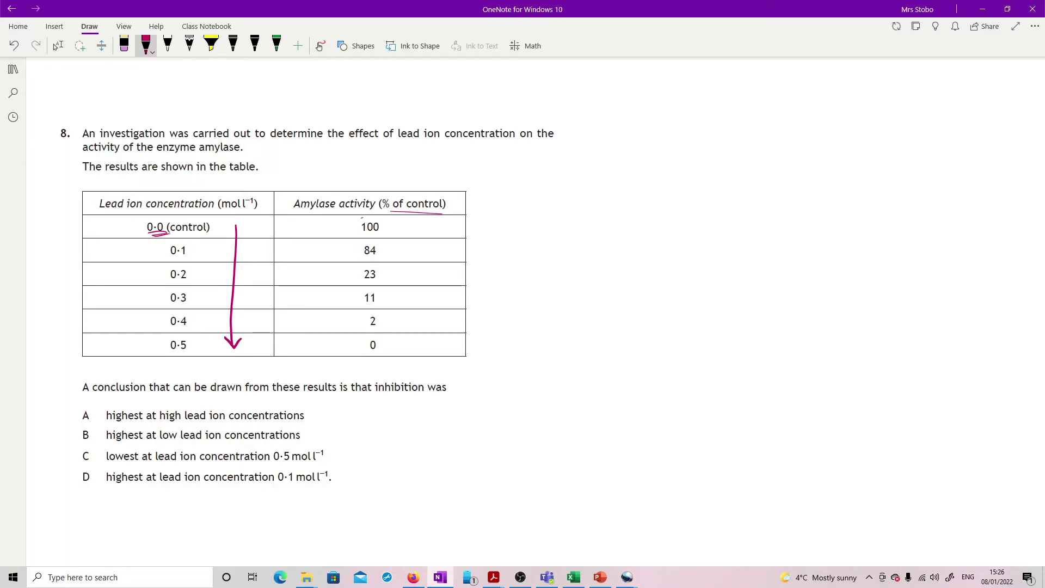
left_click_drag(360, 218, 360, 221)
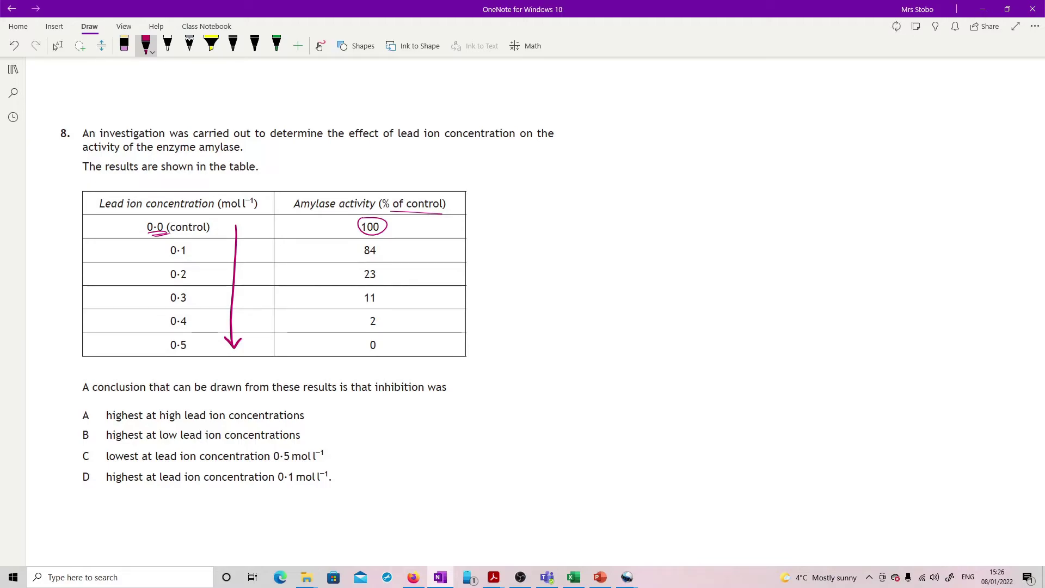
Step: Underline 'inhibition' in the conclusion, circle the 84 and 0 activity values, and circle option A
left_click_drag(376, 395, 422, 395)
left_click_drag(388, 248, 394, 256)
mouse_move(374, 340)
left_mouse_down()
mouse_move(370, 358)
mouse_move(381, 339)
left_mouse_up()
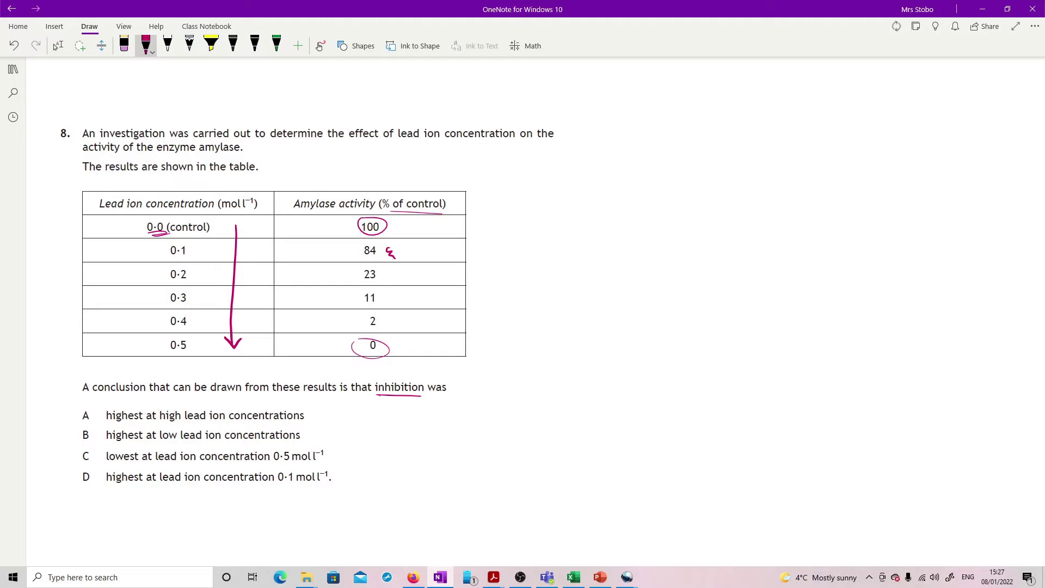
left_click_drag(383, 244, 387, 248)
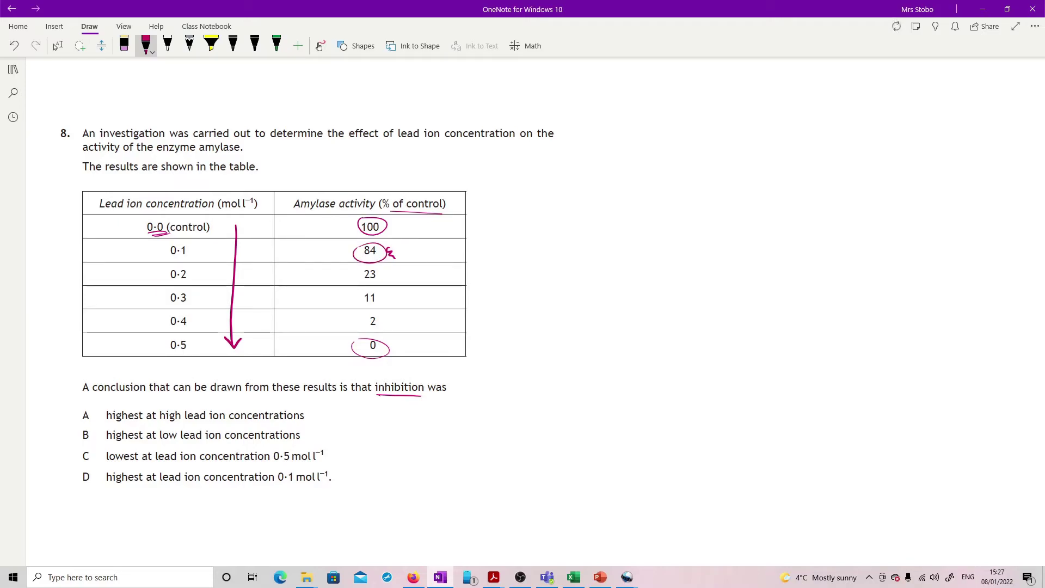
left_click_drag(87, 402, 91, 404)
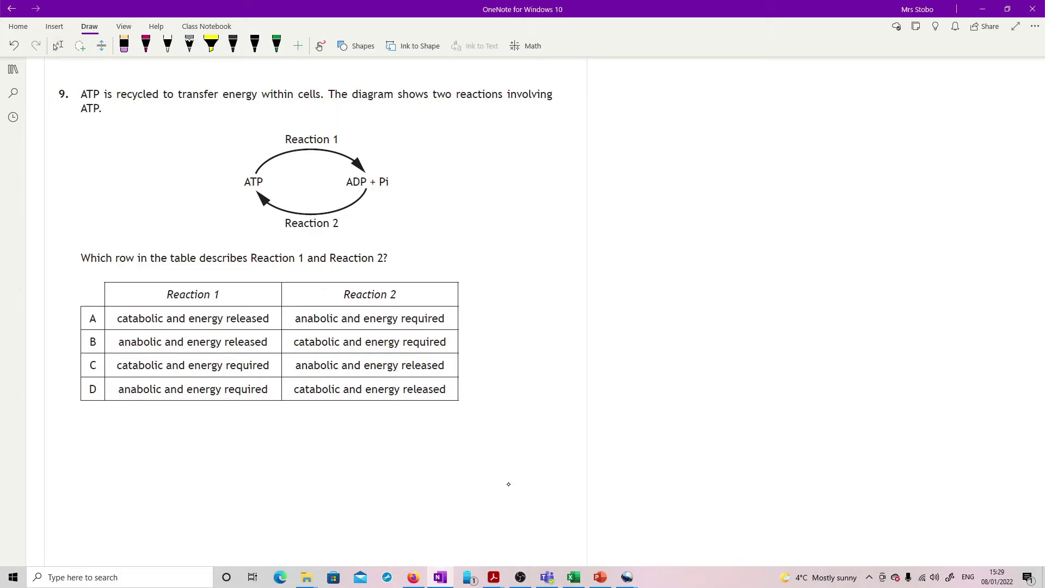
Step: Handwrite 'releasing energy – catabolic' beside Reaction 1 in magenta ink
left_click(146, 45)
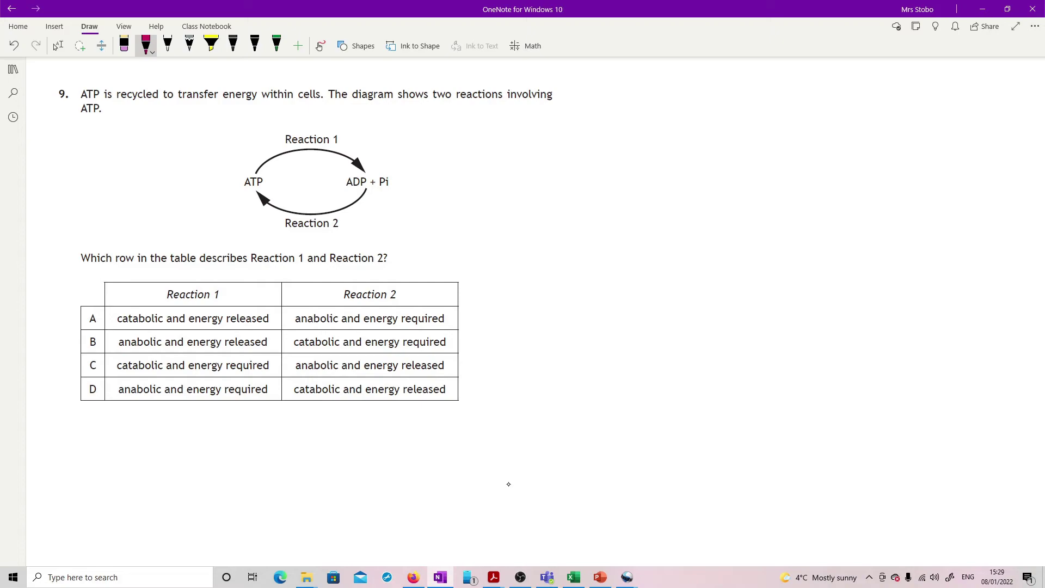
mouse_move(348, 137)
left_mouse_down()
mouse_move(482, 130)
mouse_move(492, 131)
mouse_move(496, 151)
left_mouse_up()
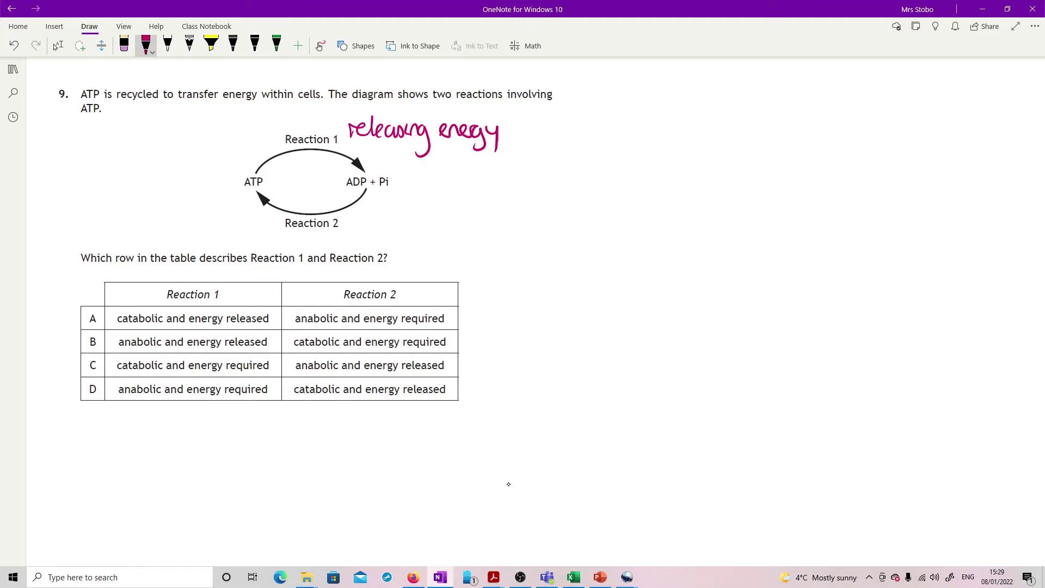
mouse_move(513, 141)
left_mouse_down()
mouse_move(578, 144)
mouse_move(604, 124)
mouse_move(620, 136)
mouse_move(634, 121)
mouse_move(662, 140)
left_mouse_up()
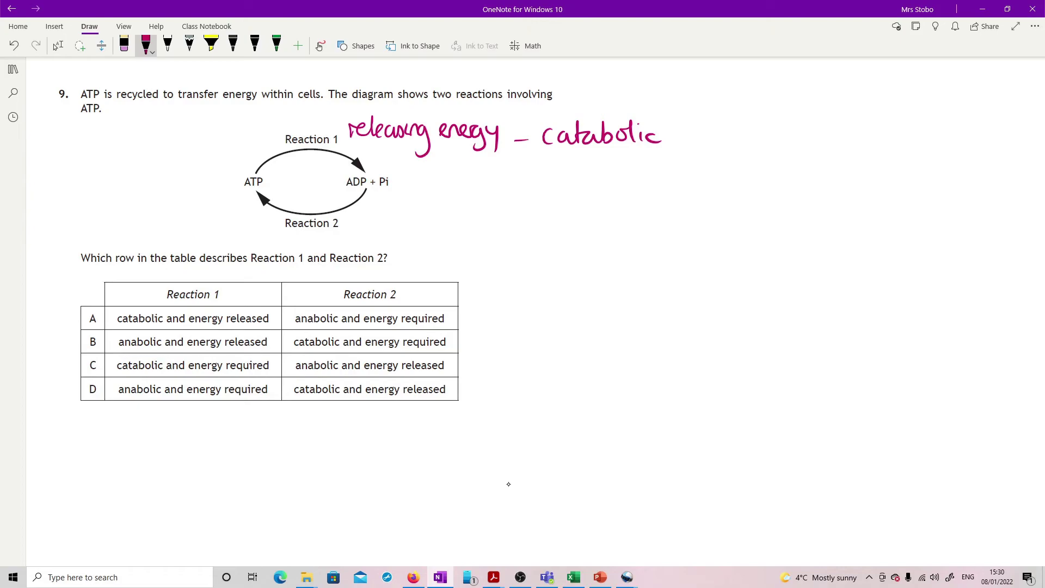
Step: Sketch ATP as A–P–P~P, circle row A in the answer table, and stop inking
mouse_move(626, 214)
left_mouse_down()
mouse_move(659, 224)
mouse_move(629, 232)
mouse_move(675, 214)
mouse_move(697, 222)
left_mouse_up()
left_click_drag(710, 215, 745, 217)
mouse_move(759, 208)
left_mouse_down()
mouse_move(734, 211)
mouse_move(742, 206)
left_mouse_up()
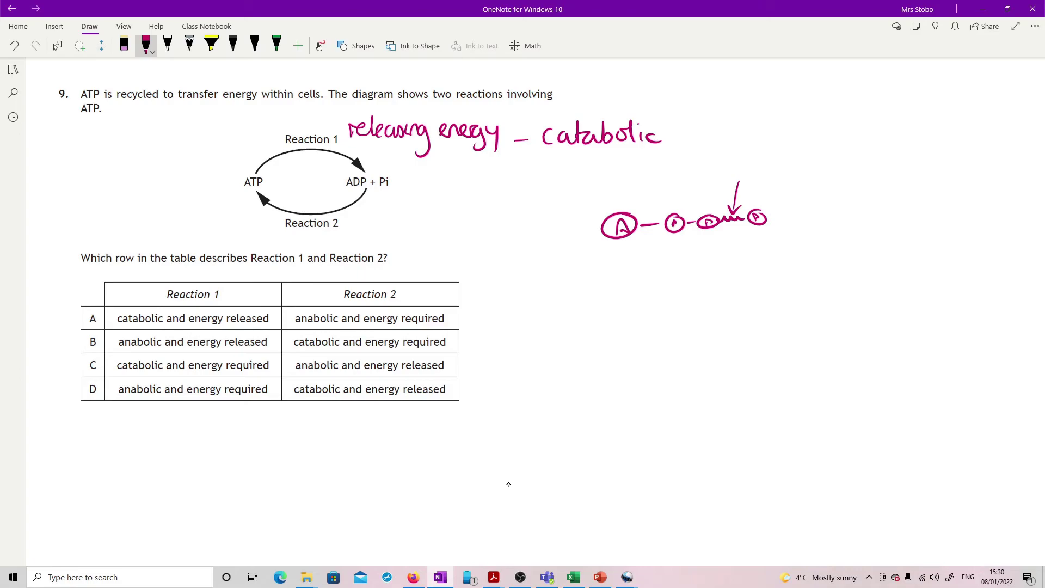
left_click_drag(97, 301, 90, 300)
key("Escape")
Step: On question 10's graph, draw pink arrows up the citric acid and starch axes and dot the origin
scroll(429, 338, "down", 10)
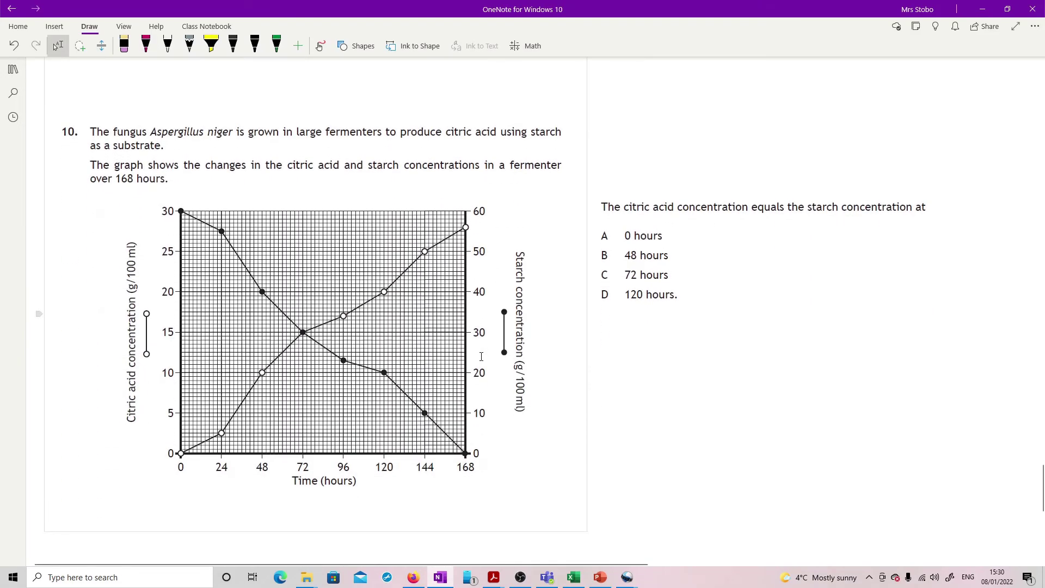
left_click(146, 44)
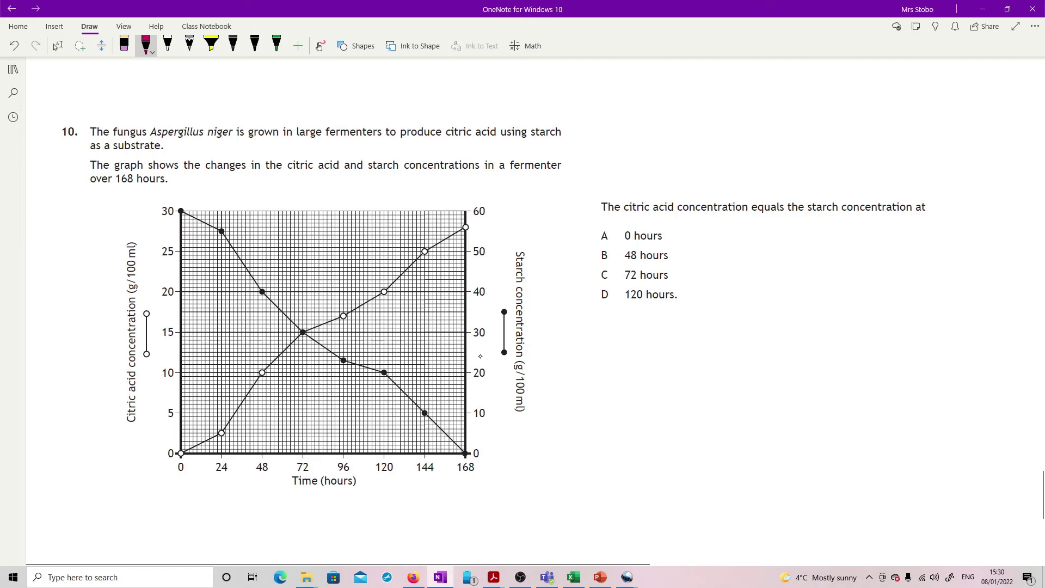
mouse_move(142, 506)
left_mouse_down()
mouse_move(145, 445)
mouse_move(154, 456)
left_mouse_up()
mouse_move(507, 498)
left_mouse_down()
mouse_move(511, 442)
mouse_move(522, 452)
left_mouse_up()
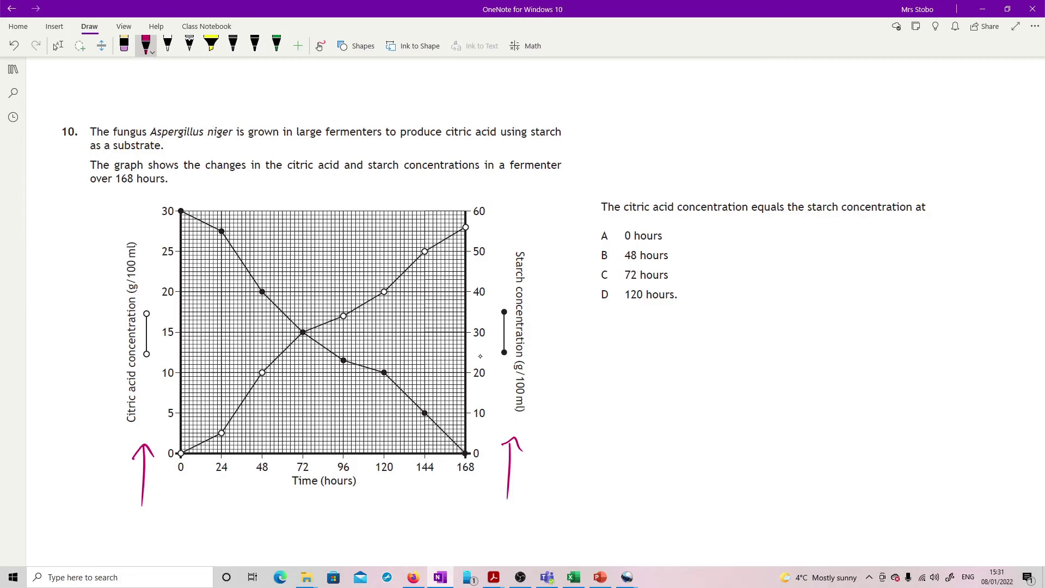
left_click_drag(181, 453, 183, 455)
Step: In green ink, mark the starch point at 0 hours and circle 60 on the starch axis
left_click(146, 46)
left_click(277, 46)
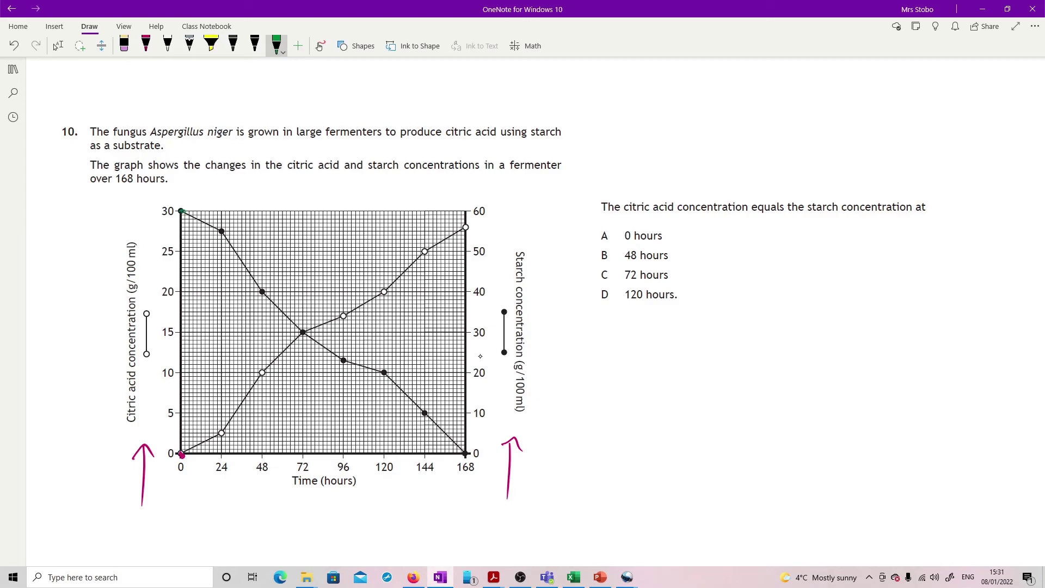
left_click_drag(181, 211, 175, 209)
mouse_move(486, 202)
left_mouse_down()
mouse_move(493, 215)
mouse_move(488, 201)
left_mouse_up()
Step: Mark the 48-hour citric acid point in magenta and starch point in green, circling 40
left_click(146, 46)
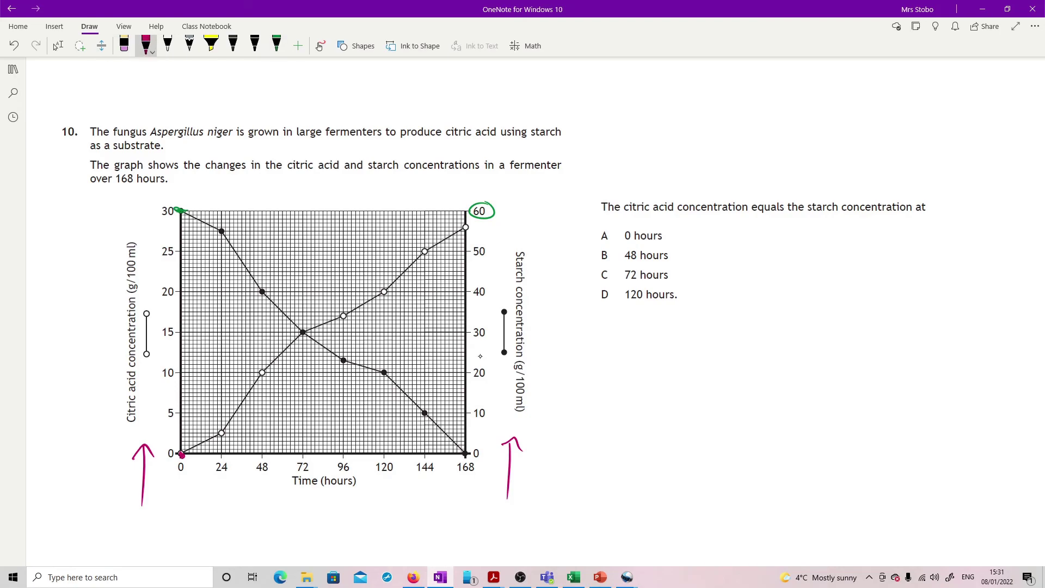
left_click_drag(259, 372, 179, 377)
left_click(276, 44)
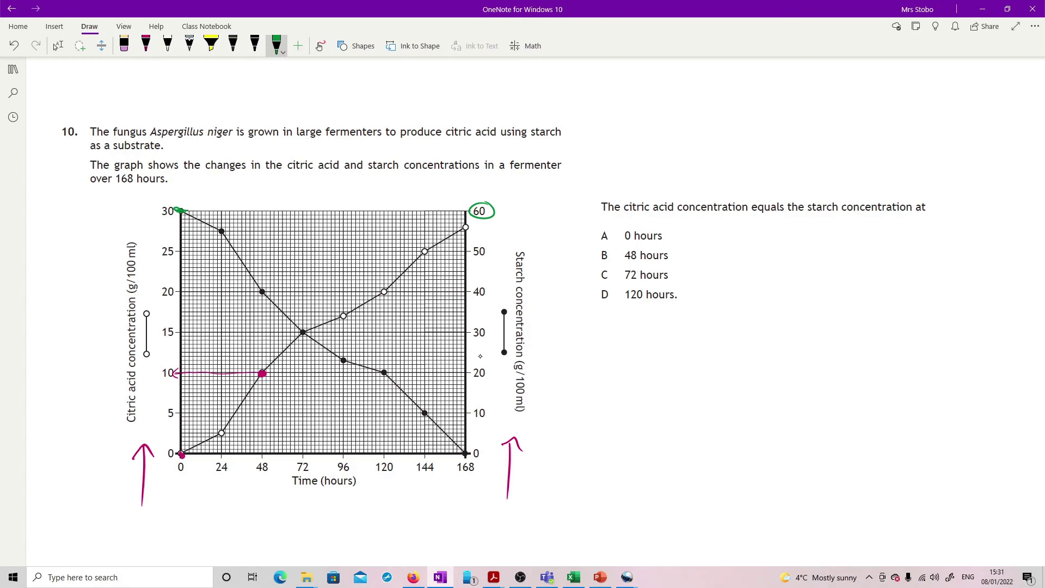
left_click_drag(258, 290, 264, 292)
left_click_drag(471, 285, 487, 286)
Step: Dot the 72-hour curve intersection, tracing to 15 in magenta and 30 in green, then circle 10
left_click(146, 45)
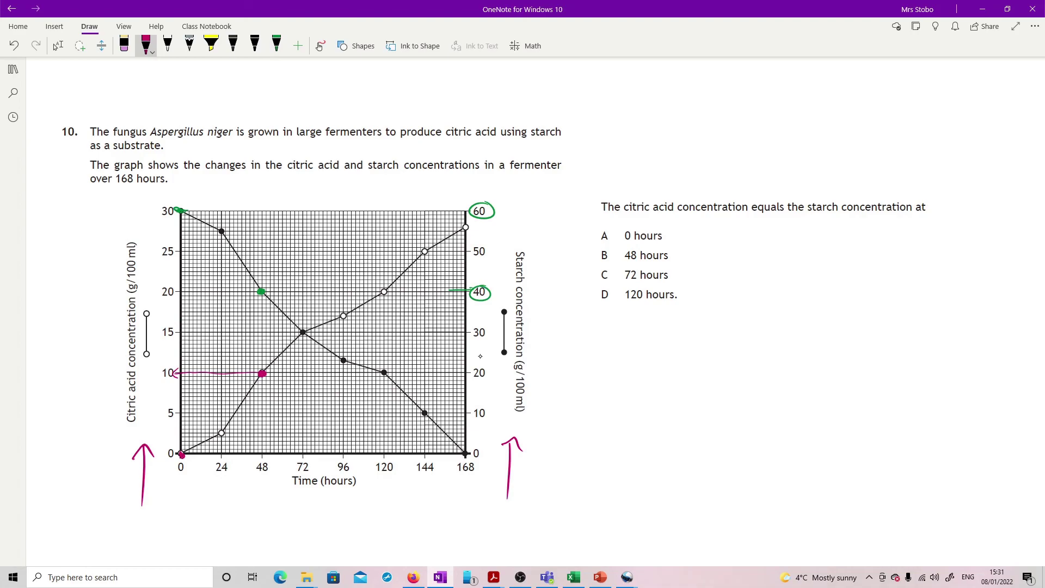
left_click_drag(300, 331, 306, 333)
mouse_move(250, 326)
left_mouse_down()
mouse_move(162, 342)
mouse_move(178, 335)
left_mouse_up()
left_click(276, 46)
mouse_move(301, 333)
left_mouse_down()
mouse_move(469, 330)
mouse_move(462, 338)
left_mouse_up()
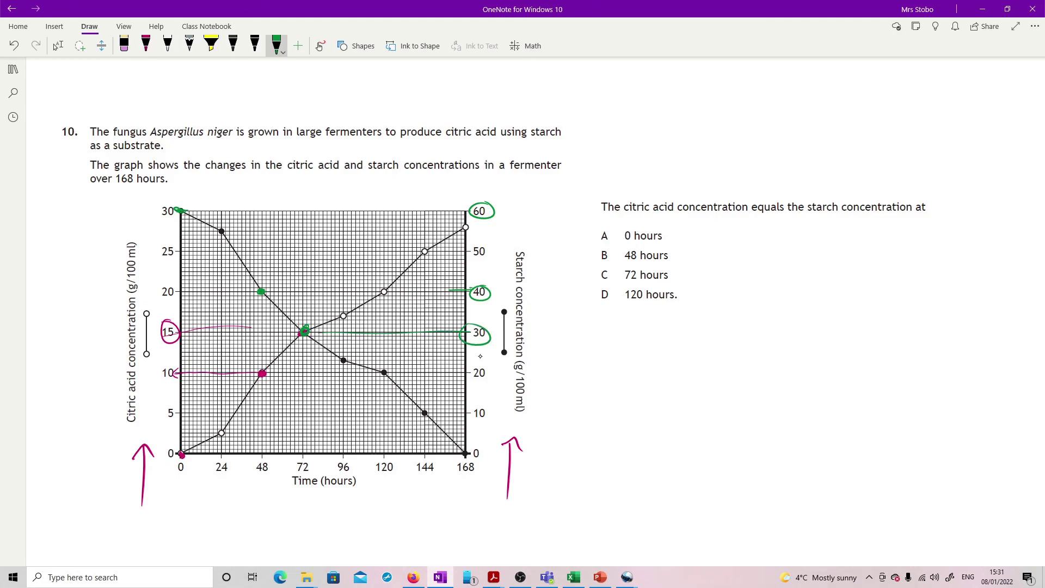
left_click(146, 46)
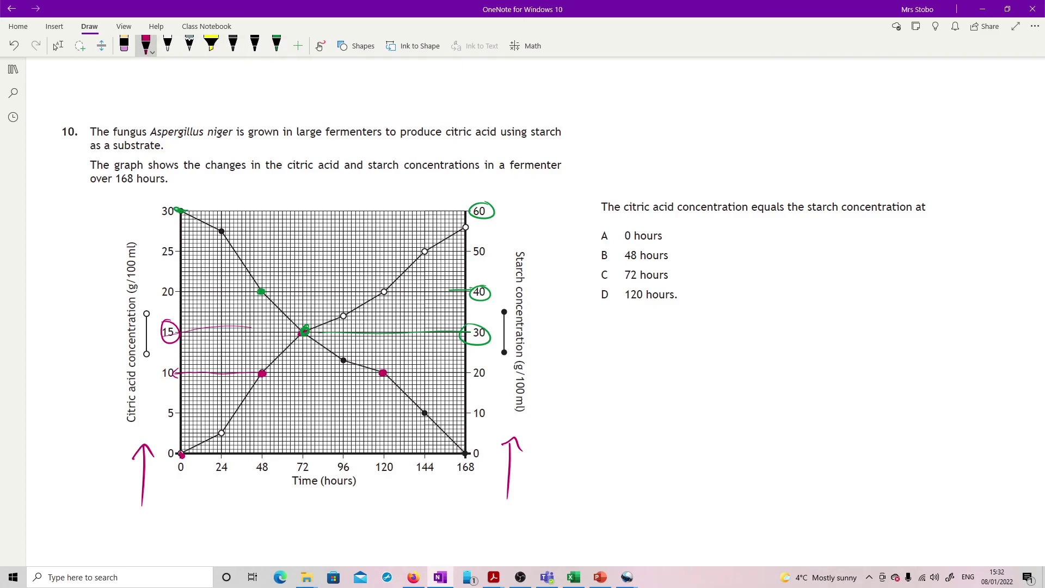
mouse_move(175, 359)
left_mouse_down()
mouse_move(173, 384)
mouse_move(174, 355)
mouse_move(159, 377)
mouse_move(180, 373)
left_mouse_up()
Step: Trace both 120-hour readings to 20, starch in green and citric acid in magenta, and circle answer D
left_click(276, 46)
left_click(383, 373)
left_click_drag(419, 374, 491, 369)
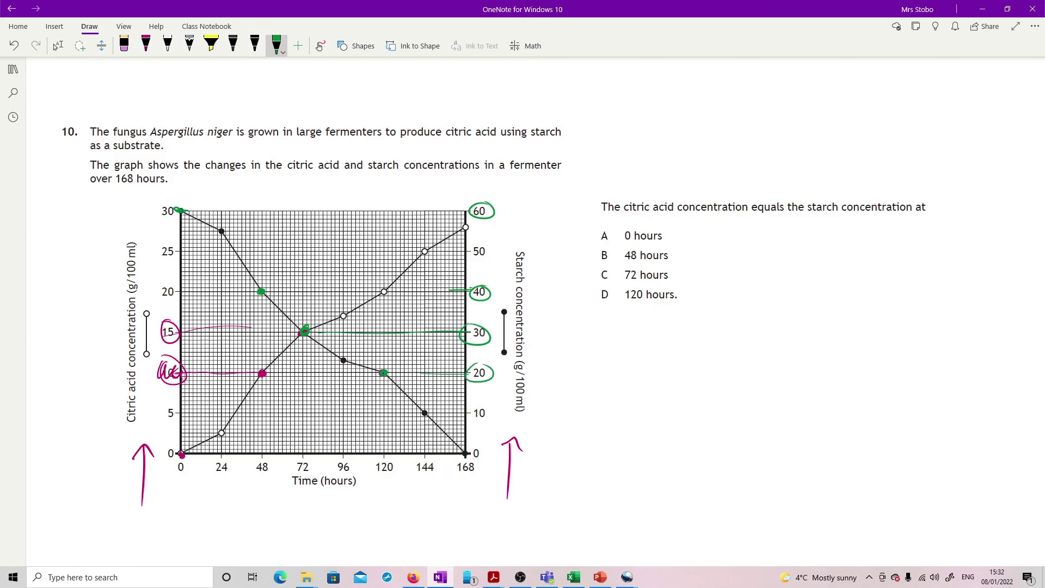
left_click(146, 46)
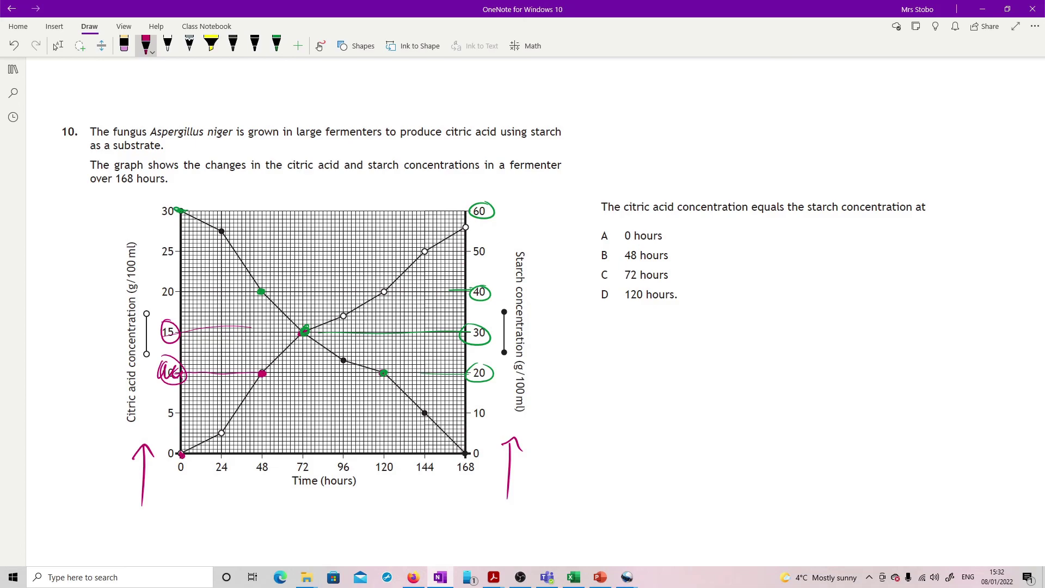
mouse_move(374, 286)
left_mouse_down()
mouse_move(339, 290)
mouse_move(347, 297)
left_mouse_up()
mouse_move(169, 280)
left_mouse_down()
mouse_move(154, 294)
mouse_move(173, 282)
left_mouse_up()
left_click_drag(598, 283, 583, 293)
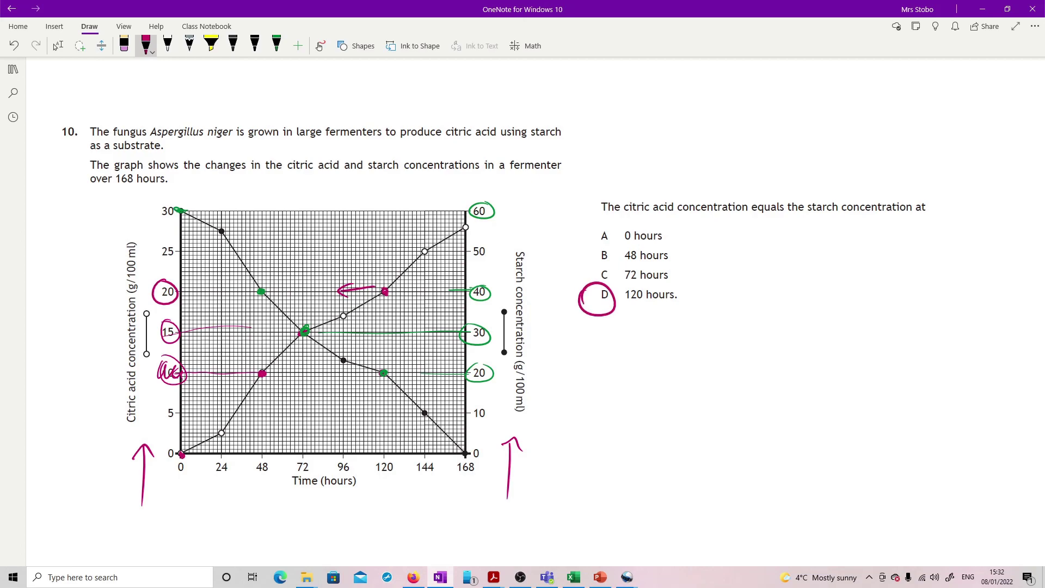